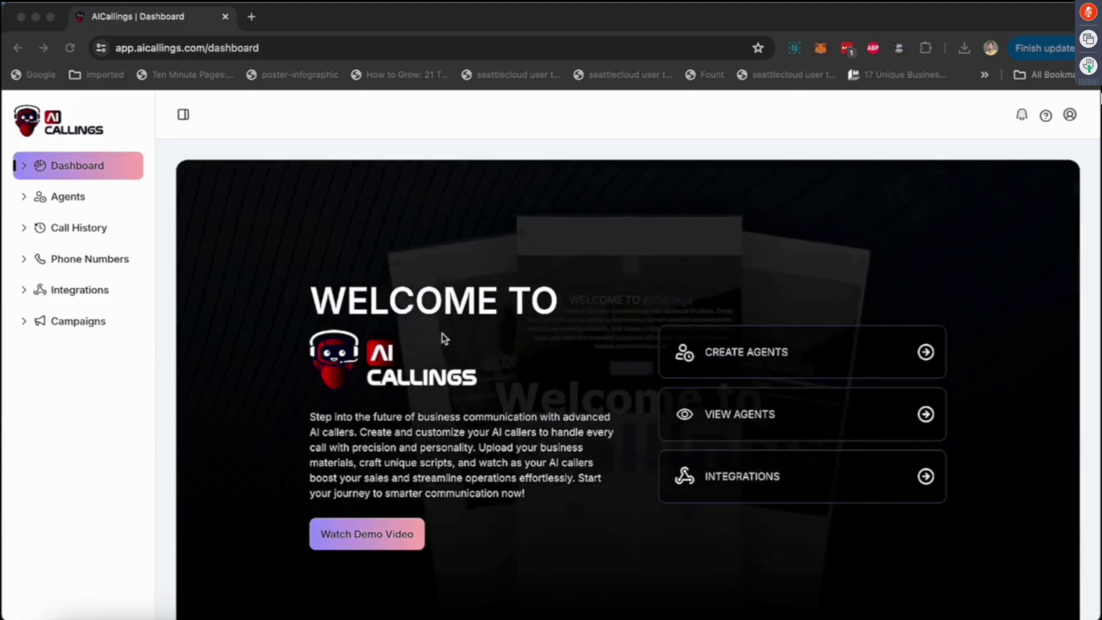
# Step: Review the latest call's transcript in the call history, highlighting the agent's opening and the caller's reply
pyautogui.scroll(-3, 419, 390)
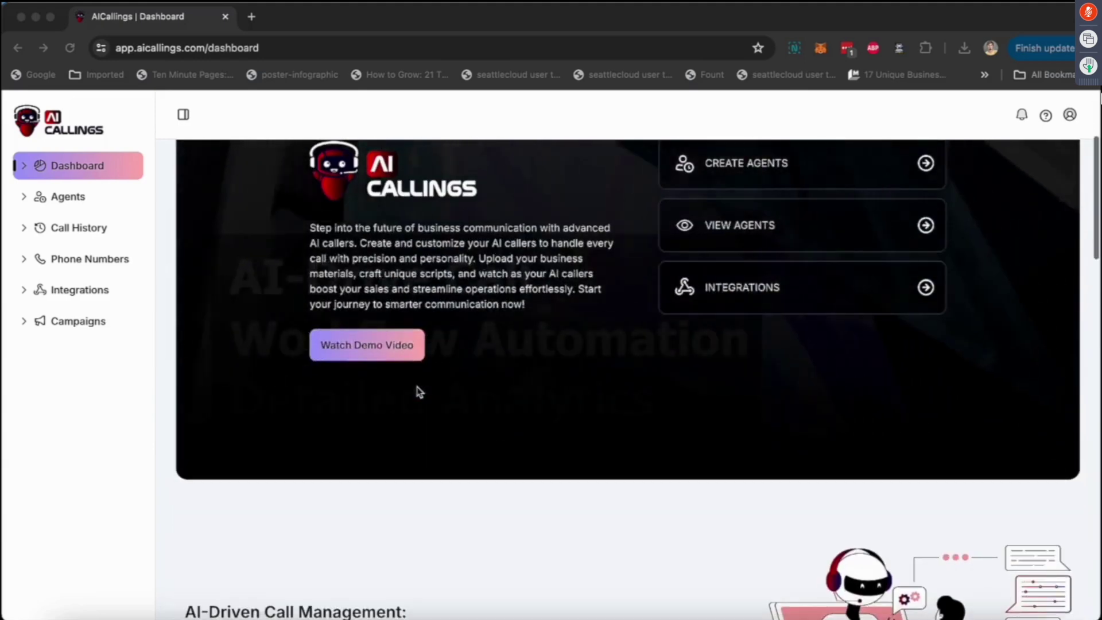
pyautogui.scroll(-5, 419, 390)
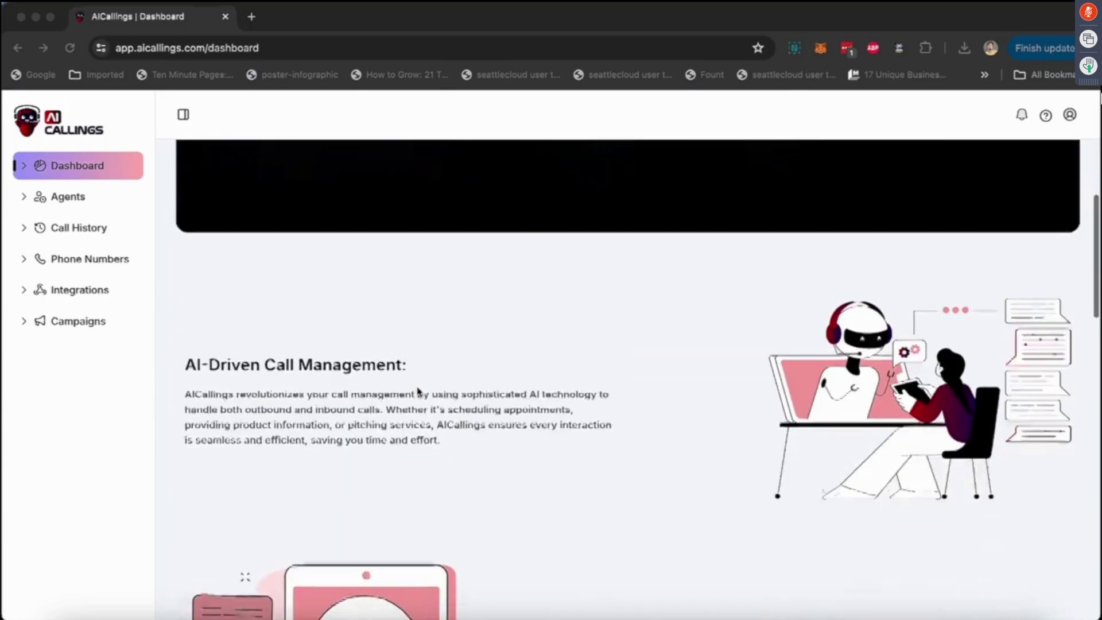
pyautogui.scroll(10, 419, 391)
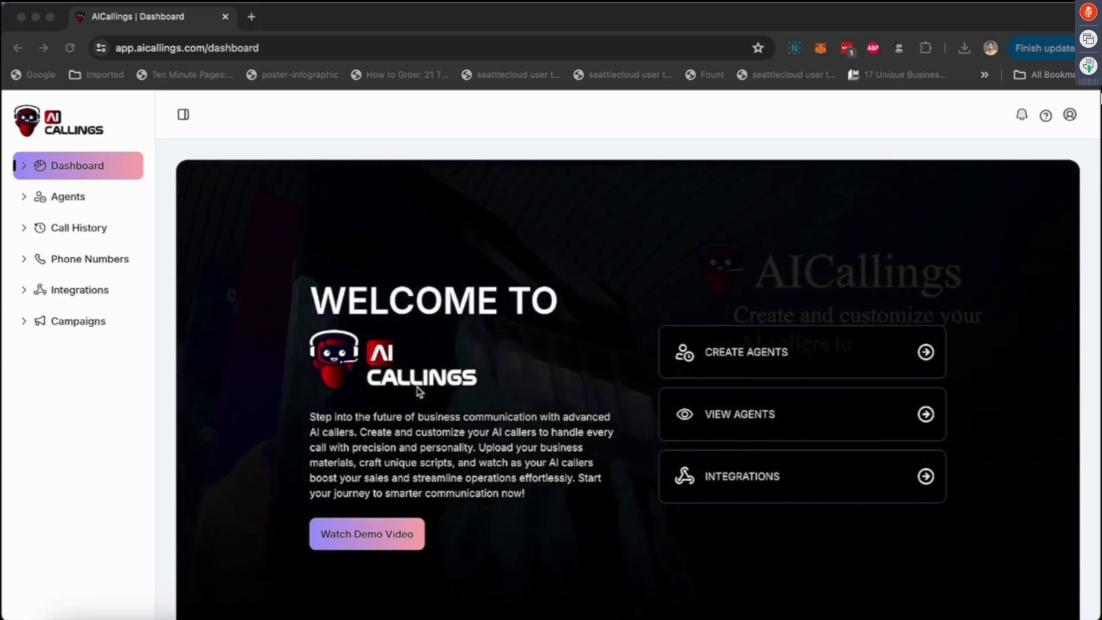
pyautogui.click(90, 245)
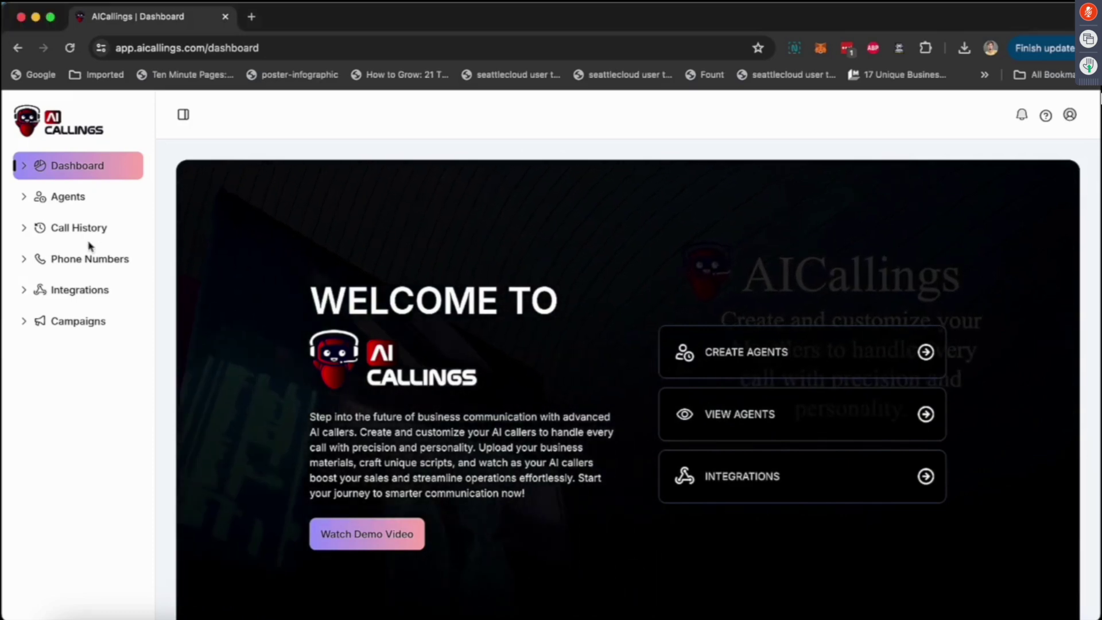
pyautogui.click(88, 230)
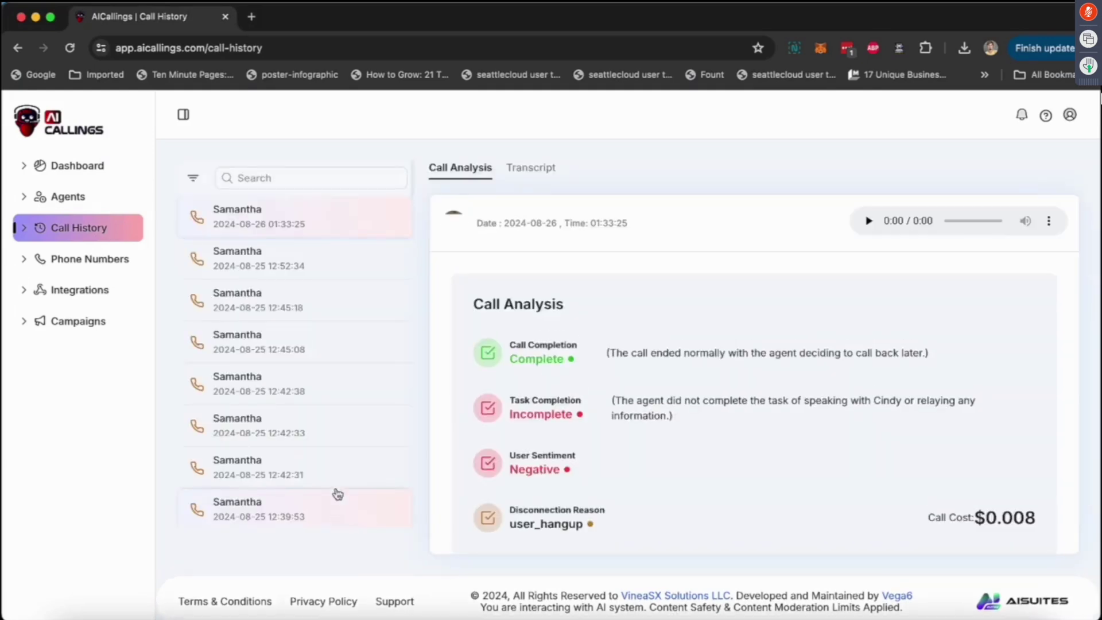
pyautogui.click(533, 167)
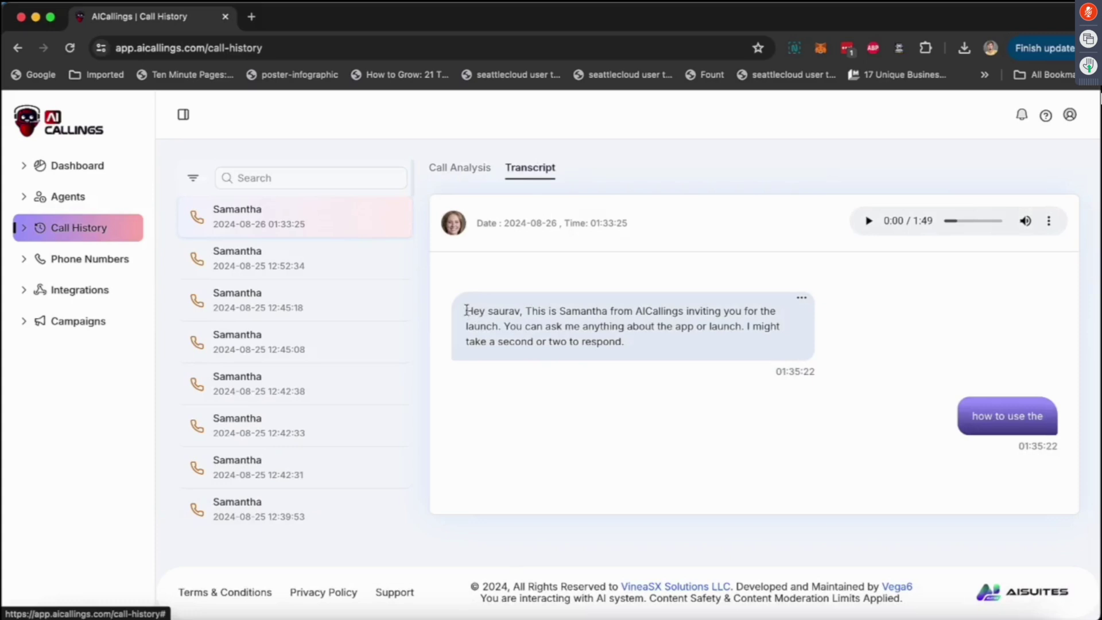
pyautogui.moveTo(466, 311); pyautogui.dragTo(631, 347)
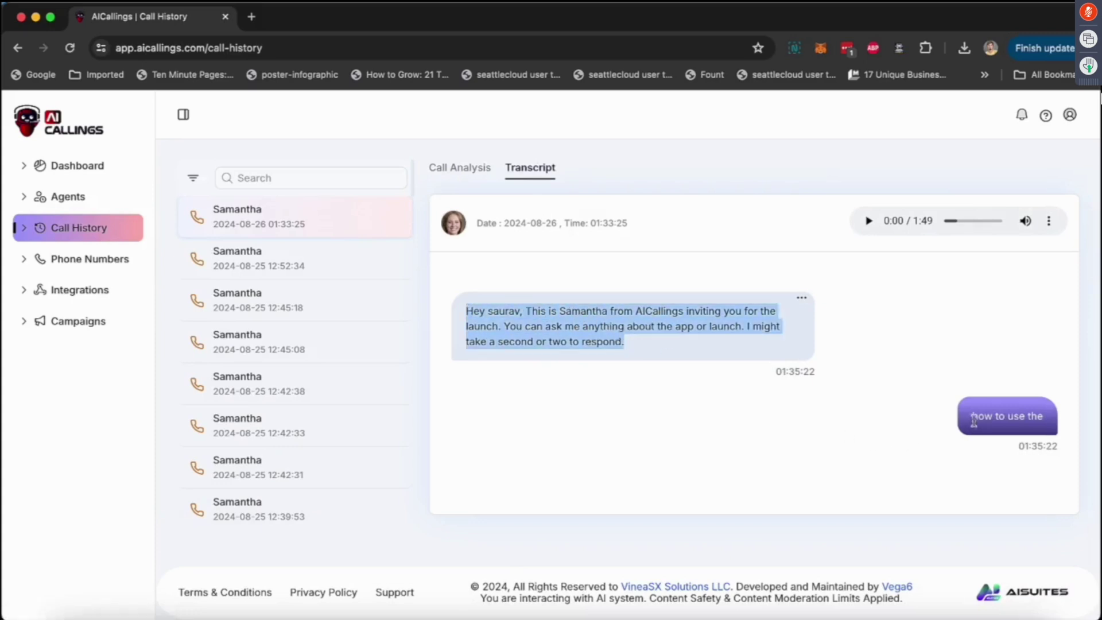
pyautogui.moveTo(972, 417); pyautogui.dragTo(1043, 419)
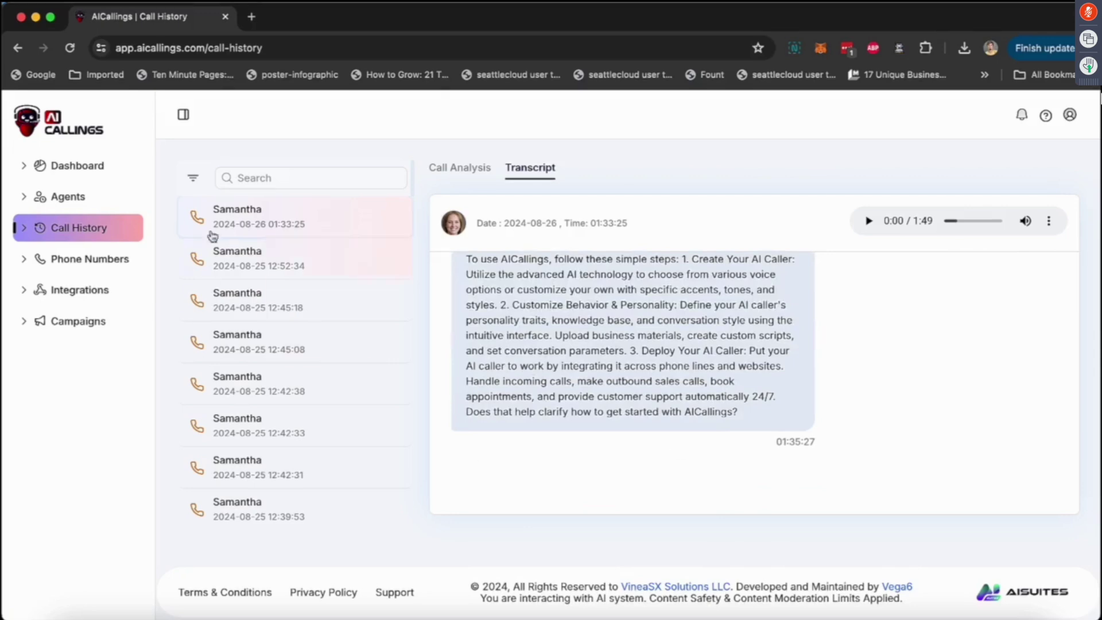
# Step: Go back to the Dashboard and open the Integrations card
pyautogui.click(121, 178)
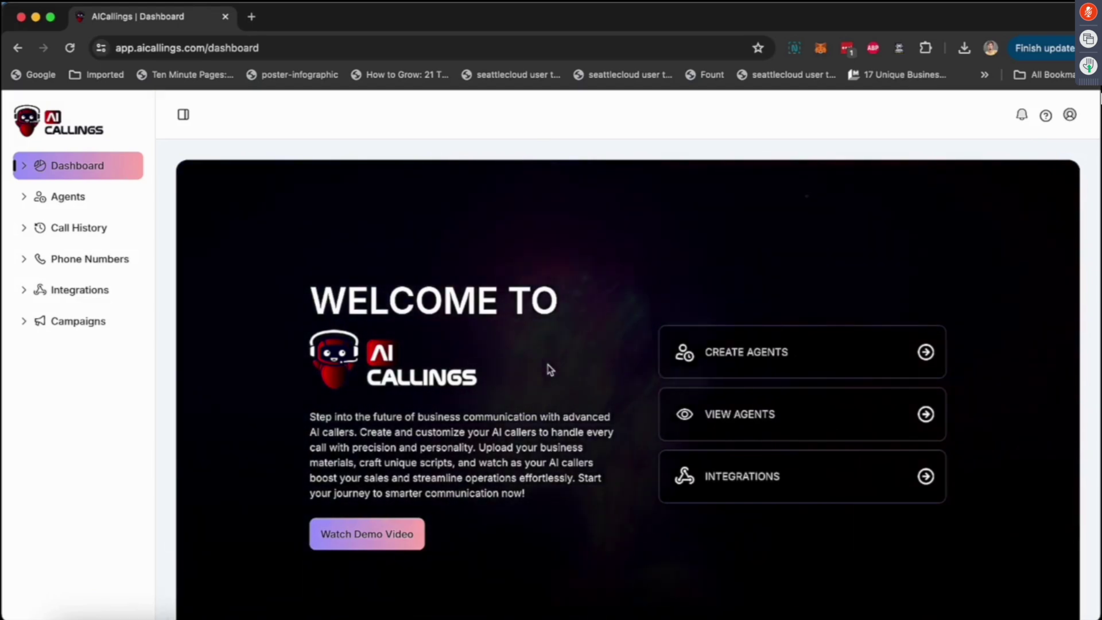
pyautogui.scroll(-2, 549, 370)
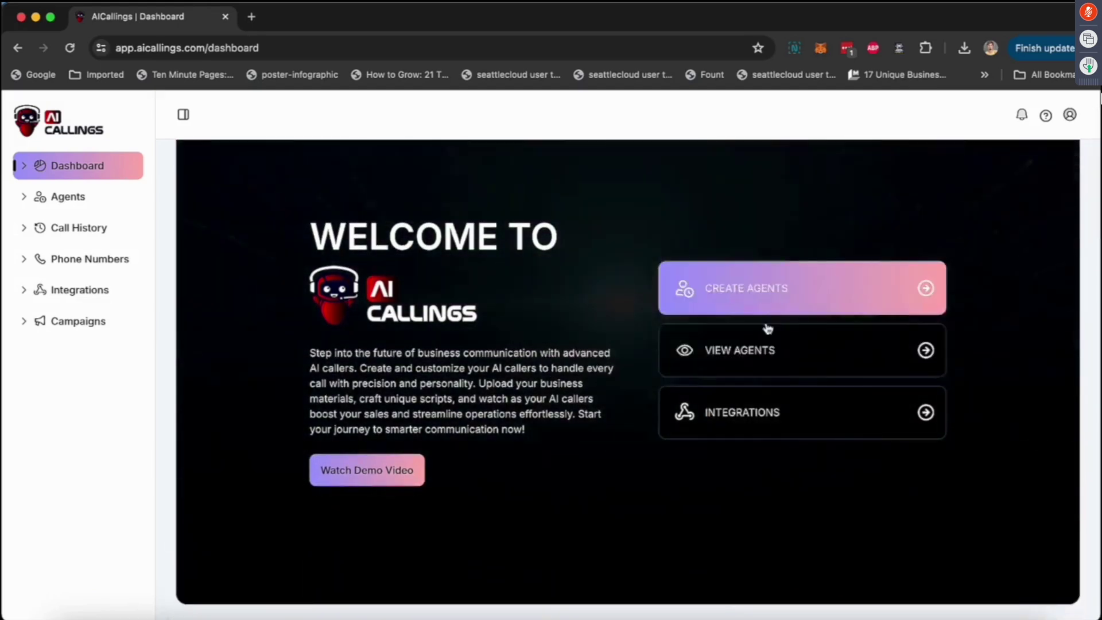
pyautogui.click(741, 292)
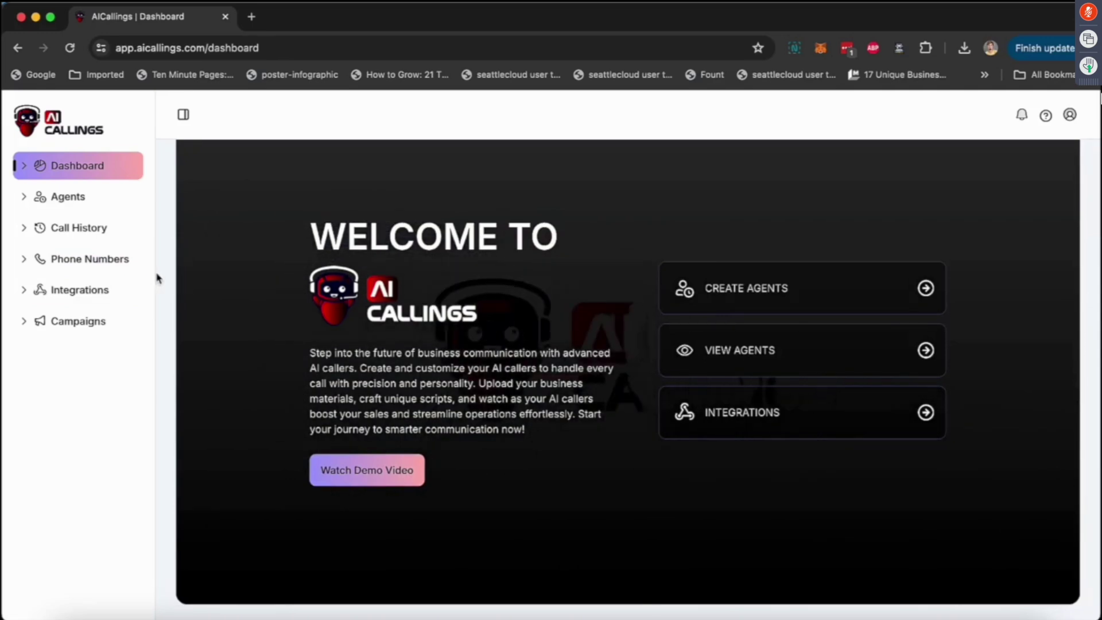
pyautogui.click(728, 426)
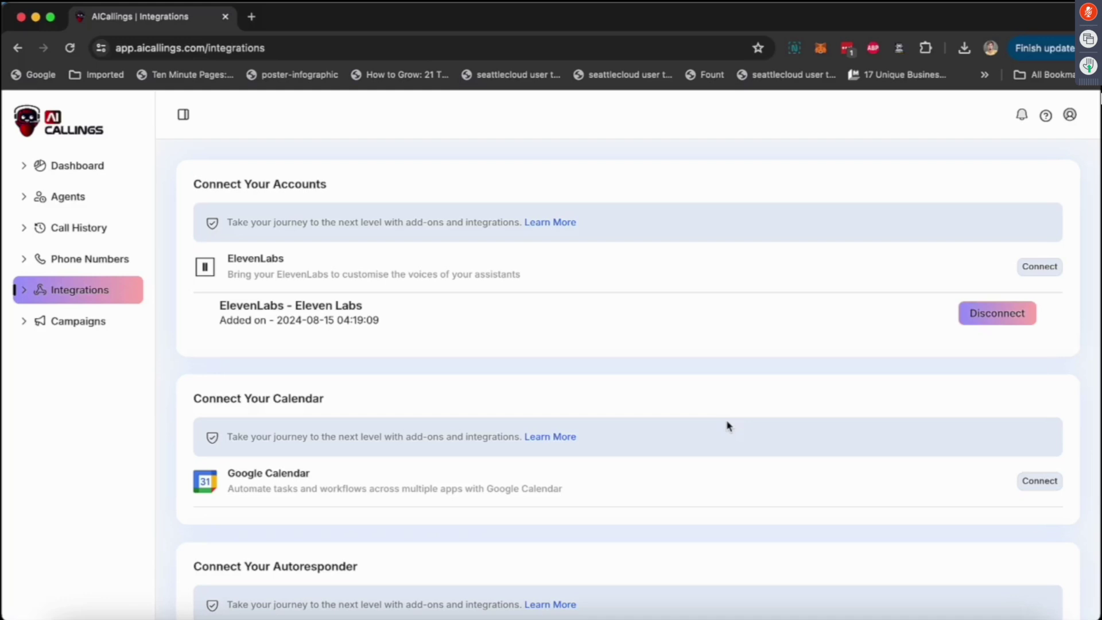
# Step: Check the Agents list and Samantha's options, then start a new agent from the Dashboard
pyautogui.click(92, 199)
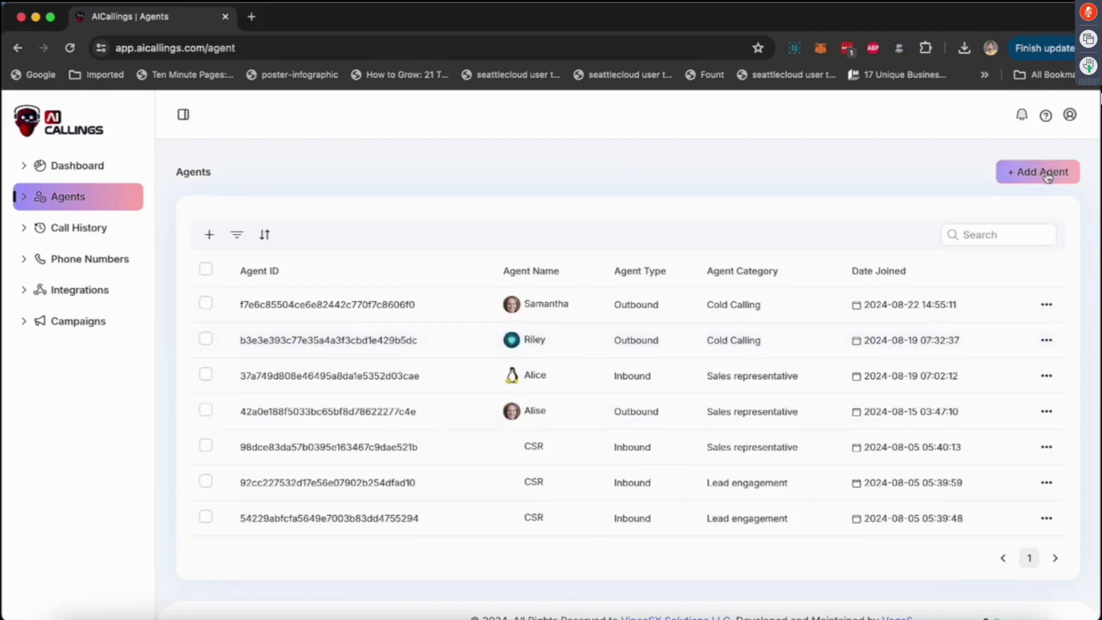
pyautogui.click(1046, 306)
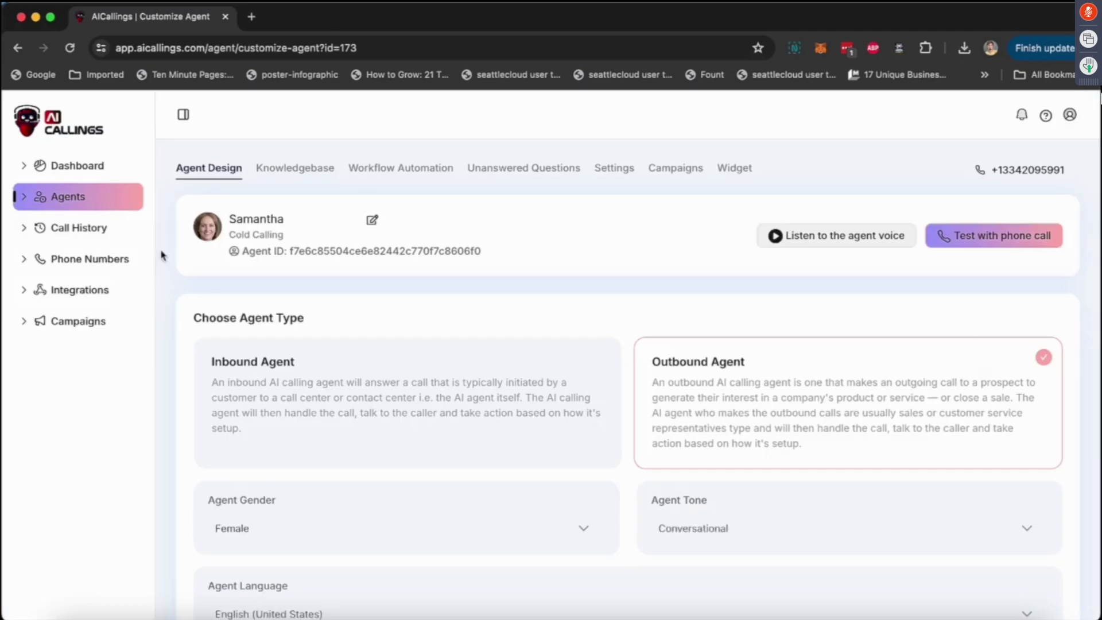
pyautogui.click(106, 168)
pyautogui.click(769, 352)
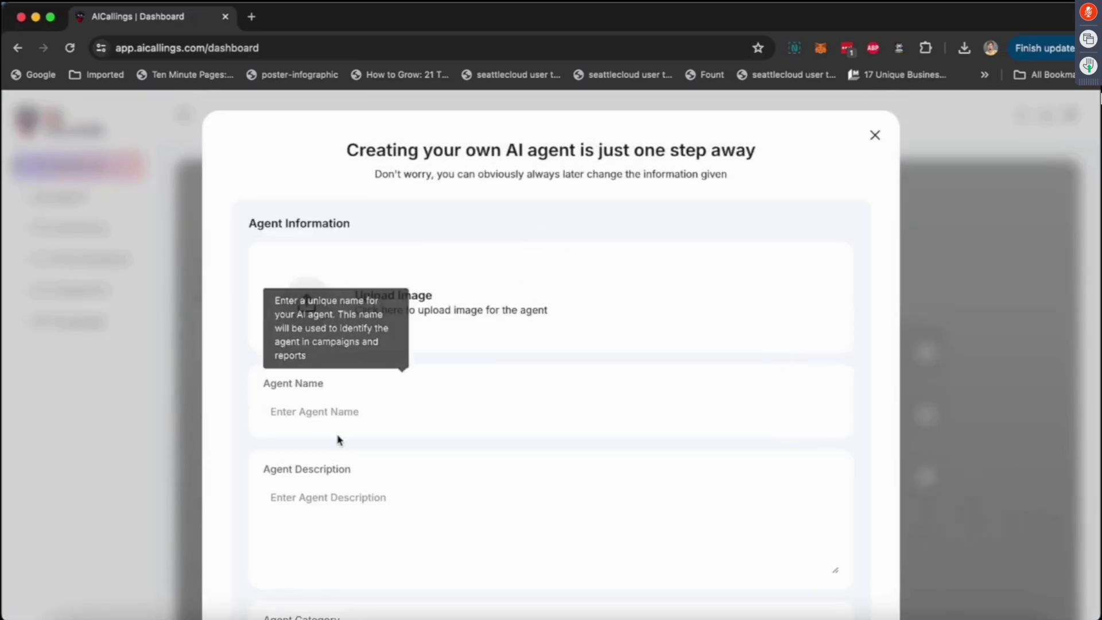
pyautogui.scroll(-5, 356, 411)
pyautogui.click(385, 340)
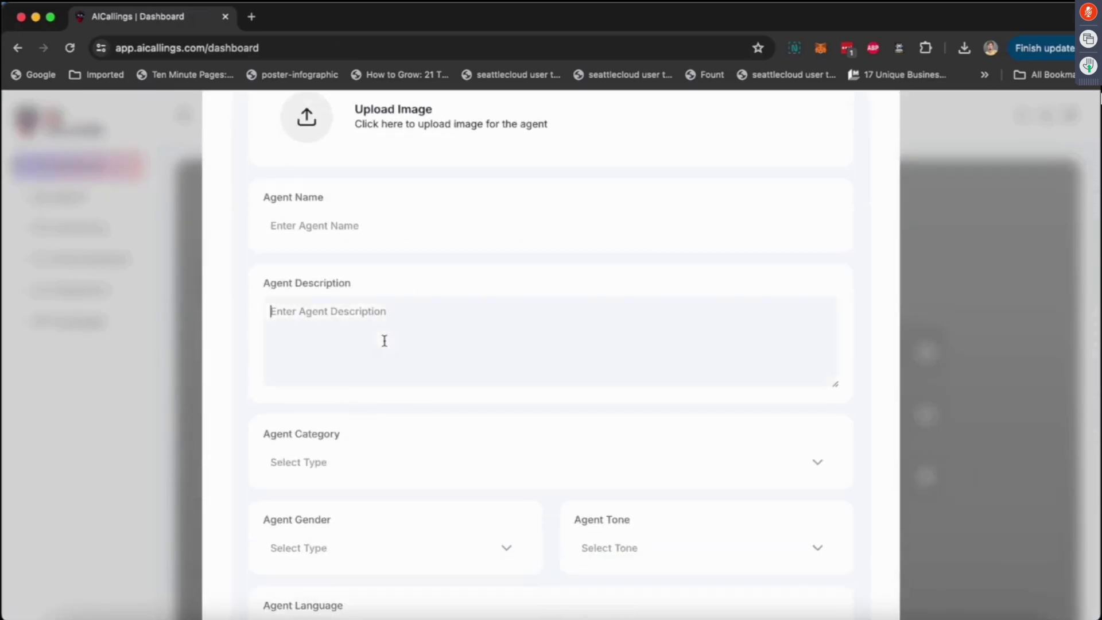
pyautogui.click(382, 472)
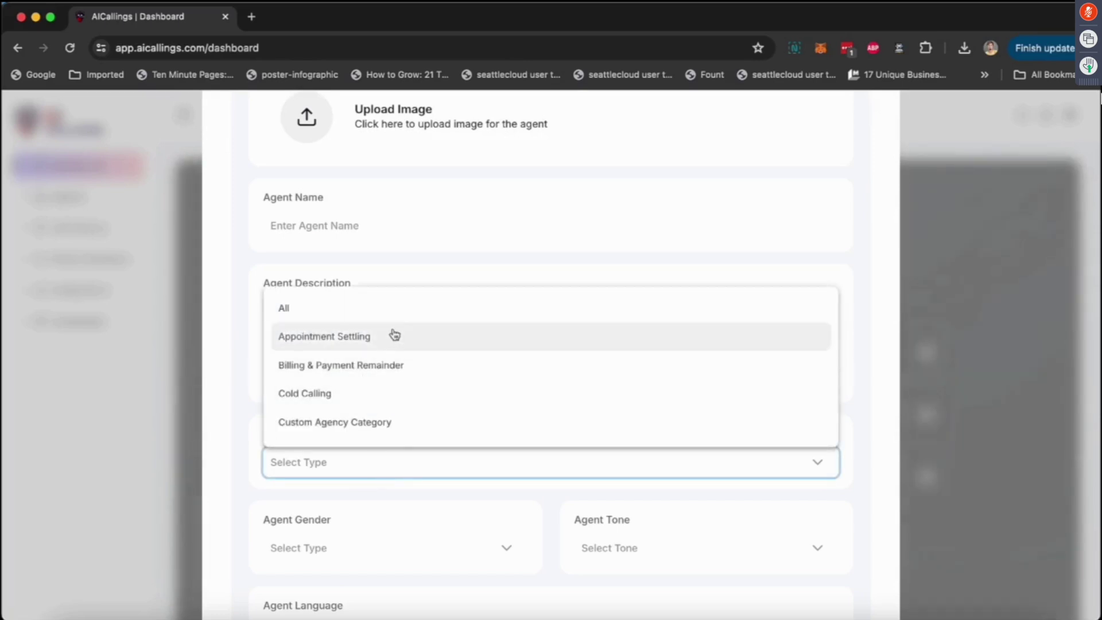
pyautogui.scroll(-8, 394, 337)
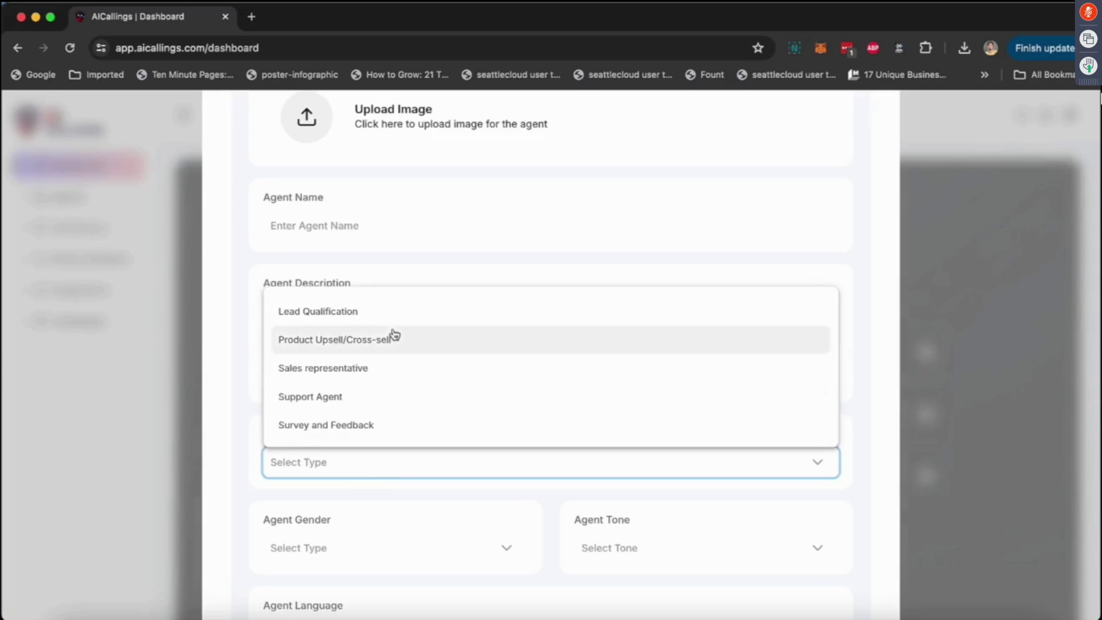
pyautogui.scroll(8, 394, 335)
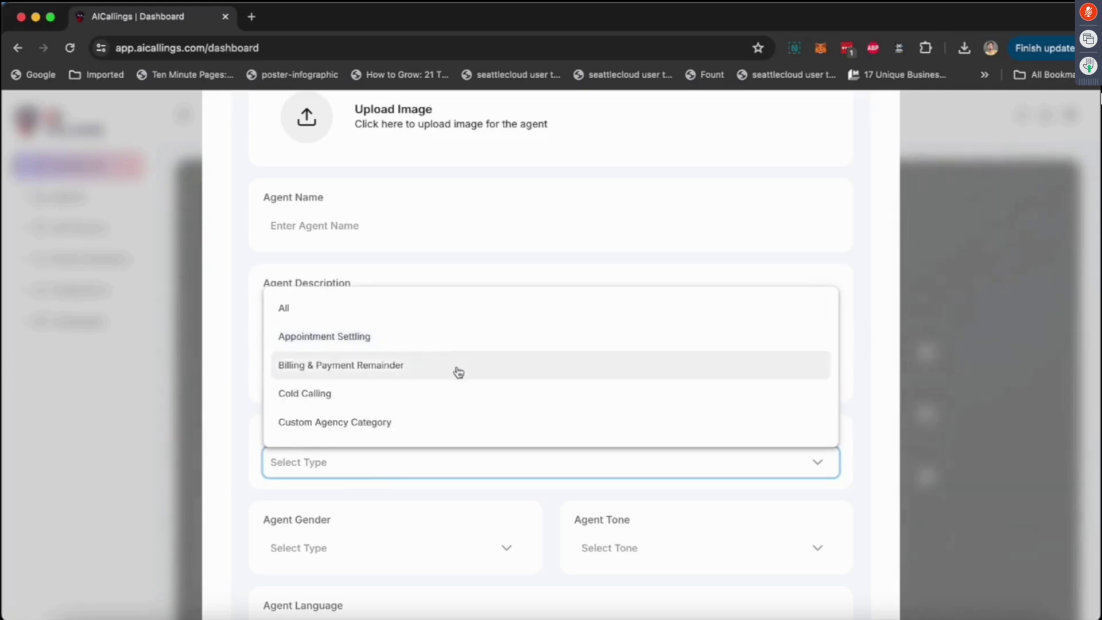
pyautogui.scroll(-5, 456, 371)
pyautogui.scroll(-3, 459, 372)
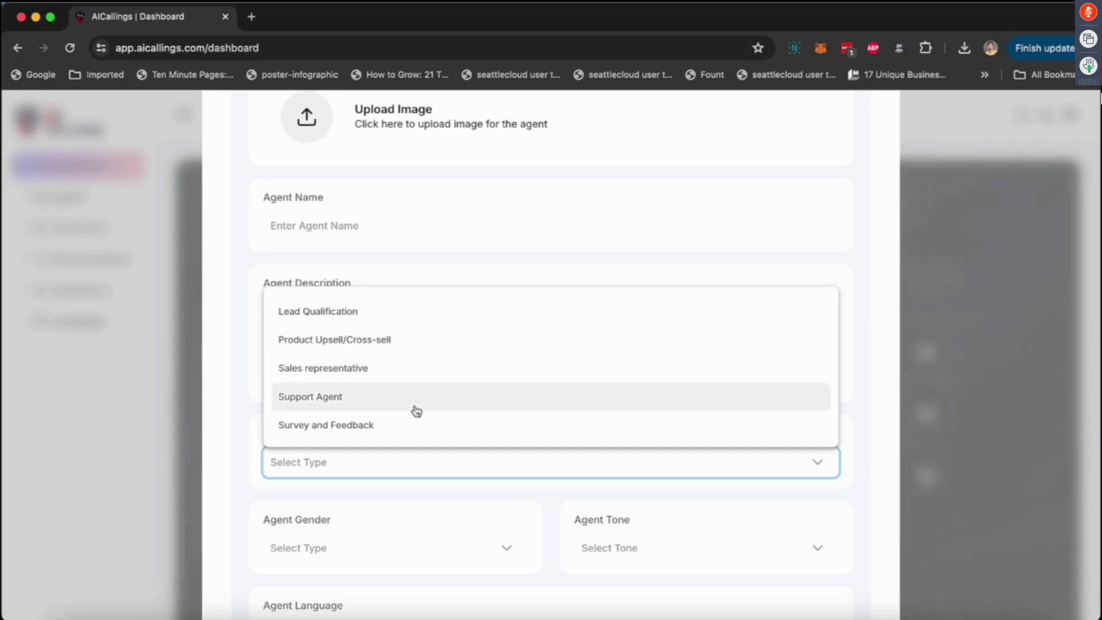
pyautogui.scroll(8, 417, 411)
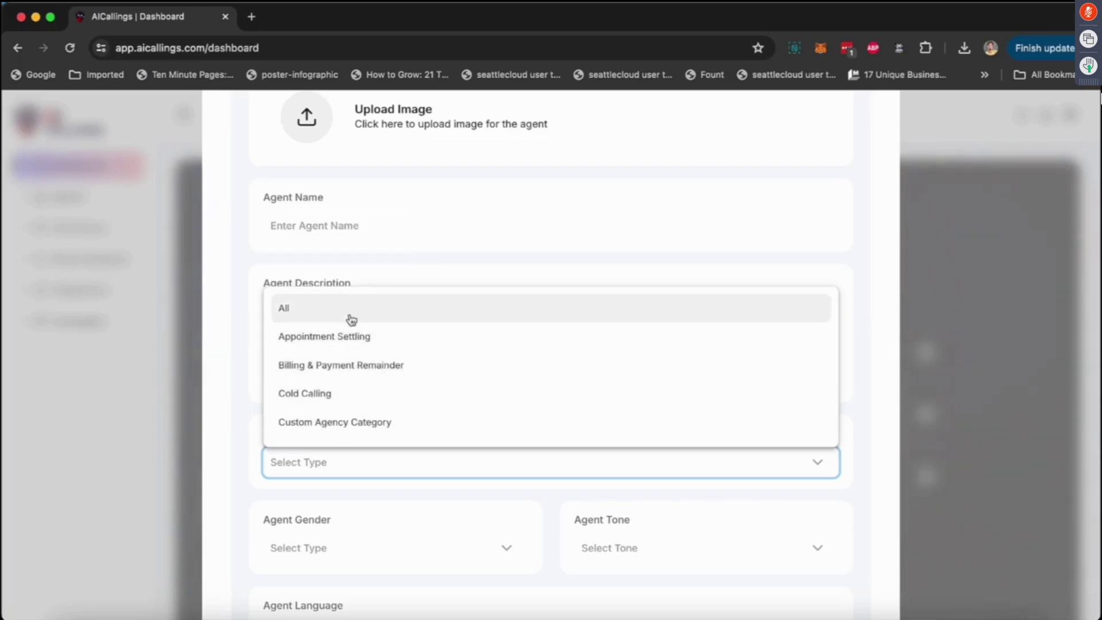
pyautogui.click(241, 433)
# Step: Look through the new agent's gender and tone choices without picking a tone
pyautogui.scroll(-2, 240, 456)
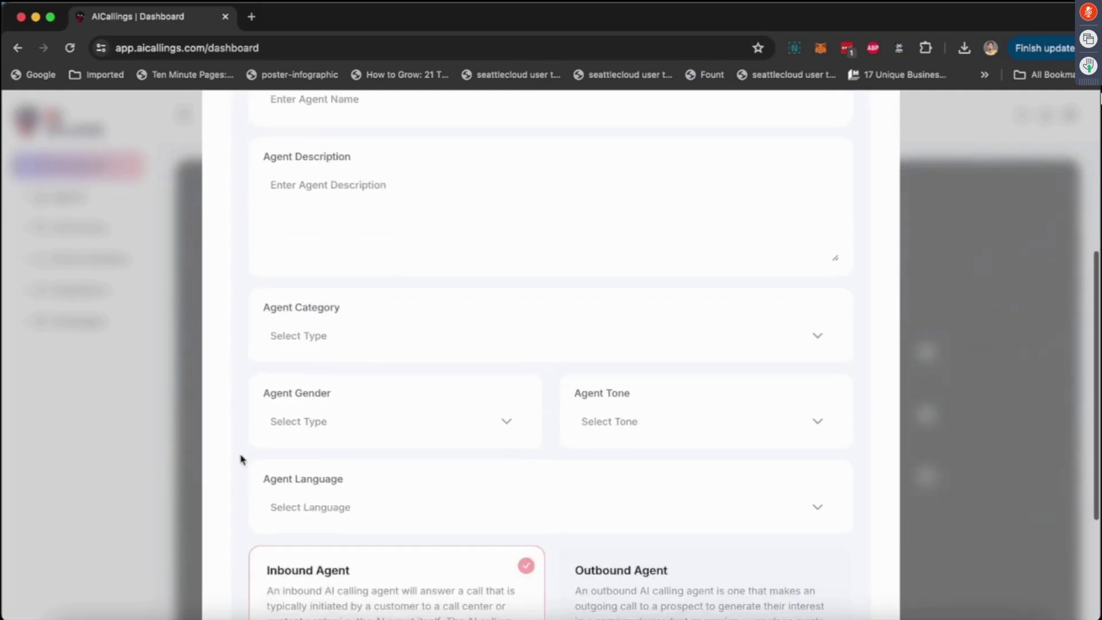
pyautogui.scroll(-1, 388, 485)
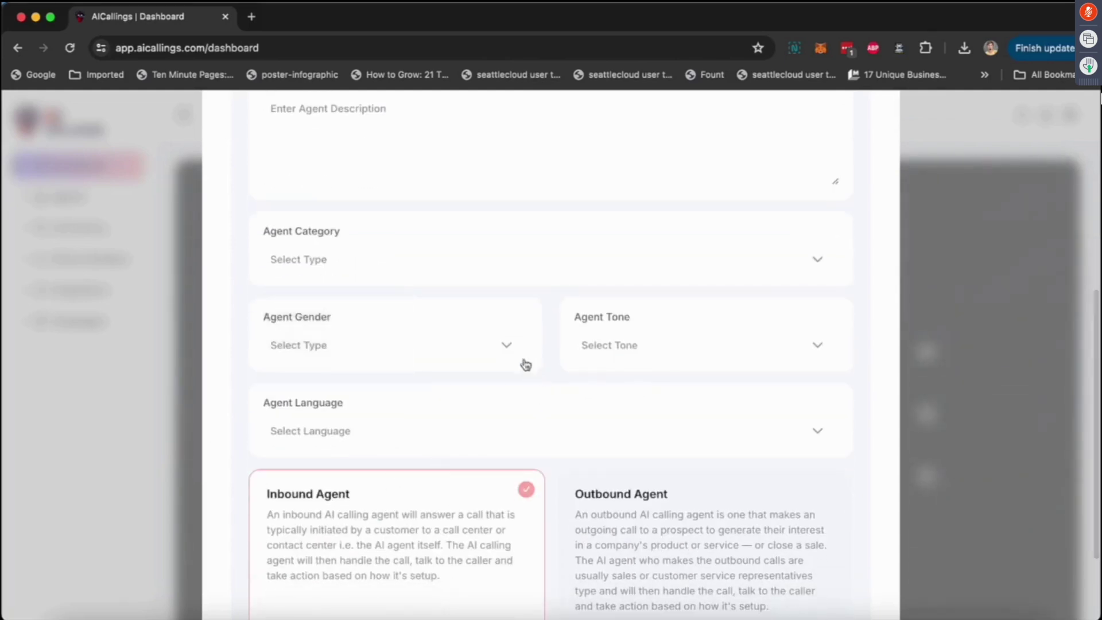
pyautogui.click(505, 347)
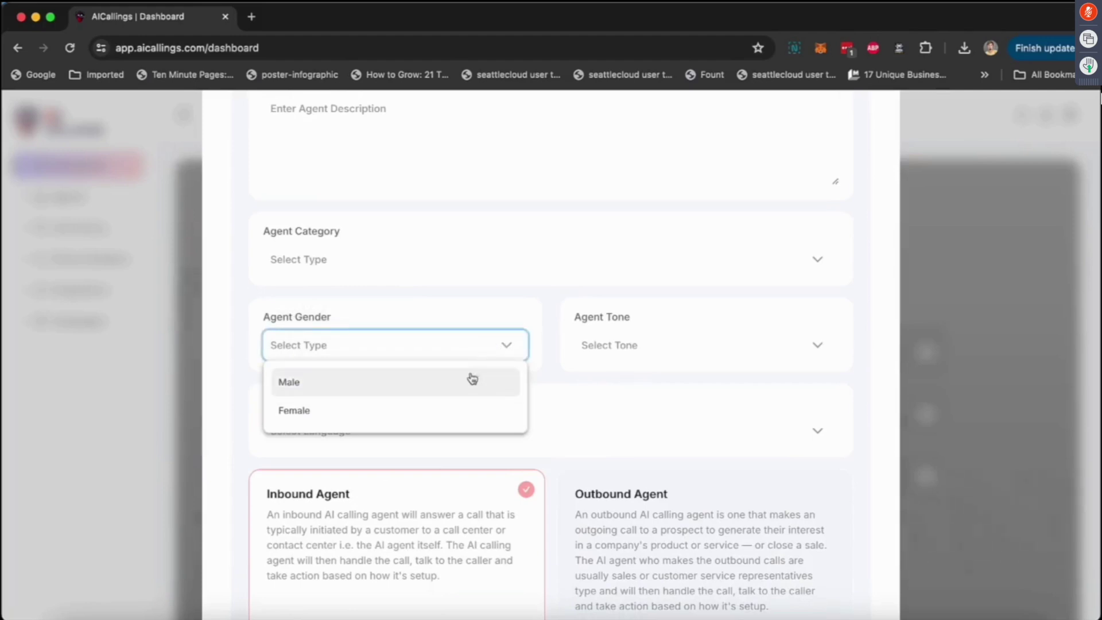
pyautogui.click(635, 349)
pyautogui.scroll(-1, 630, 499)
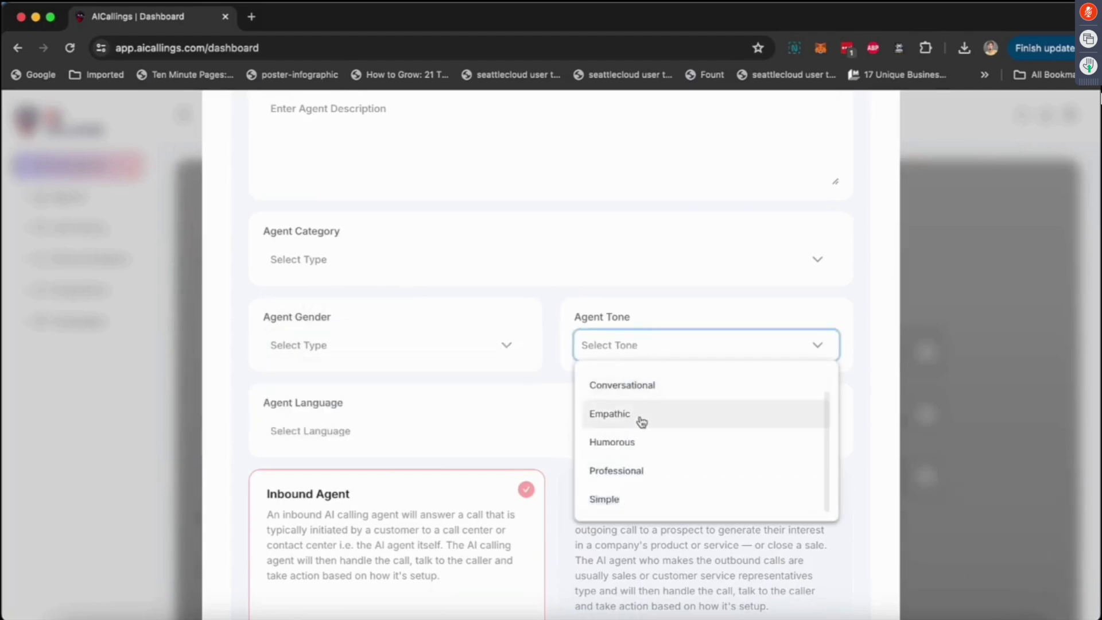
pyautogui.scroll(1, 639, 421)
pyautogui.scroll(-1, 639, 421)
pyautogui.click(536, 389)
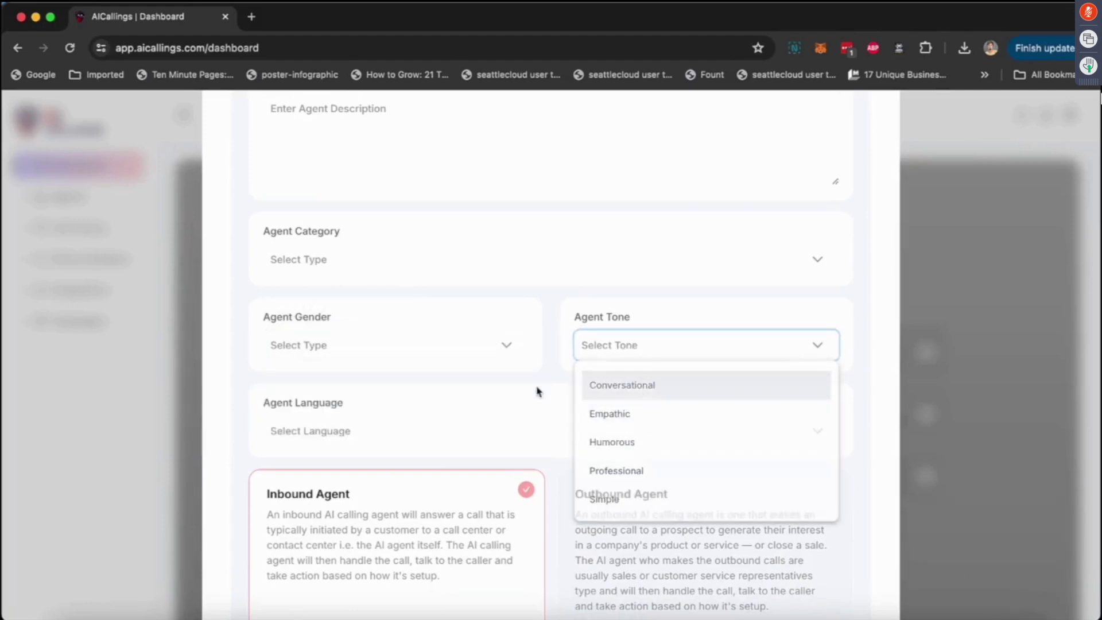
# Step: Browse the Agent Language list unchanged, then choose the Outbound Agent card
pyautogui.click(451, 441)
pyautogui.scroll(-10, 434, 563)
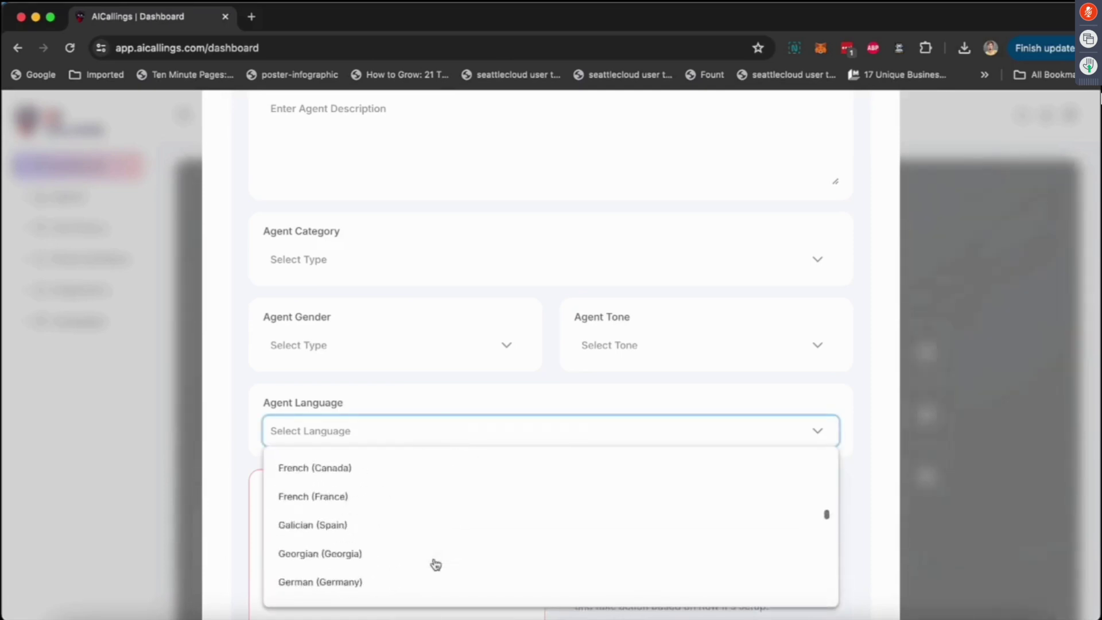
pyautogui.scroll(-15, 435, 565)
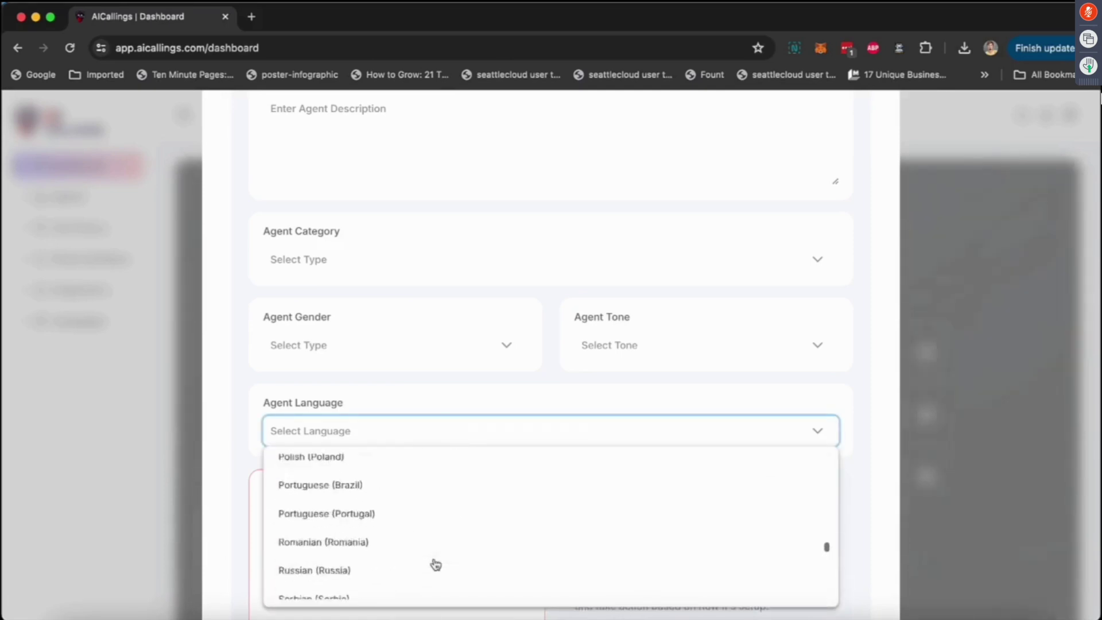
pyautogui.click(555, 379)
pyautogui.scroll(-3, 553, 367)
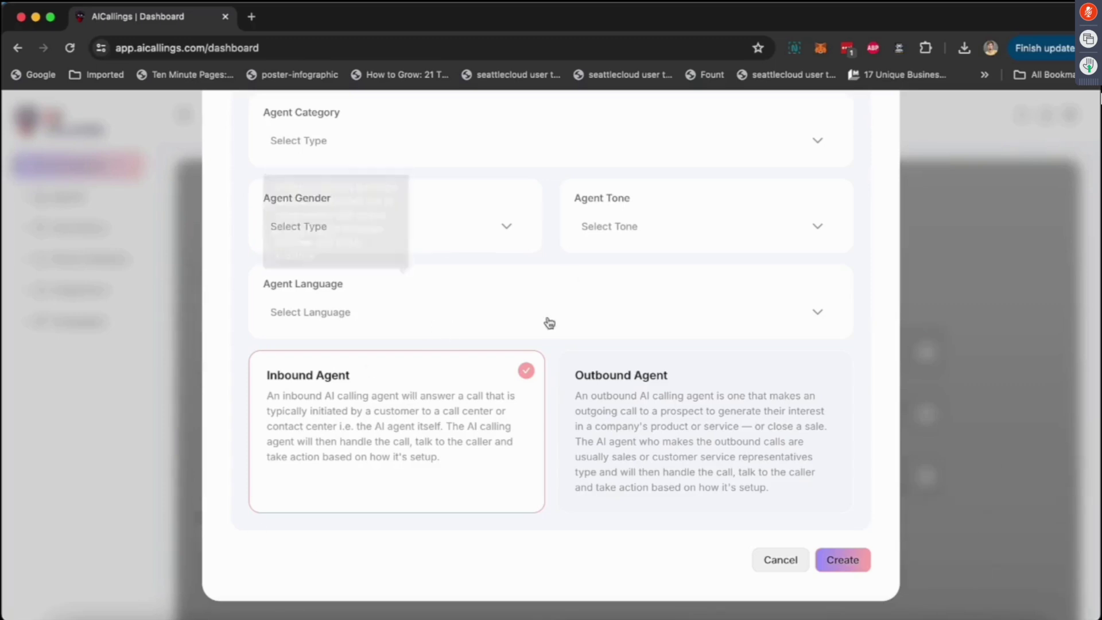
pyautogui.click(606, 405)
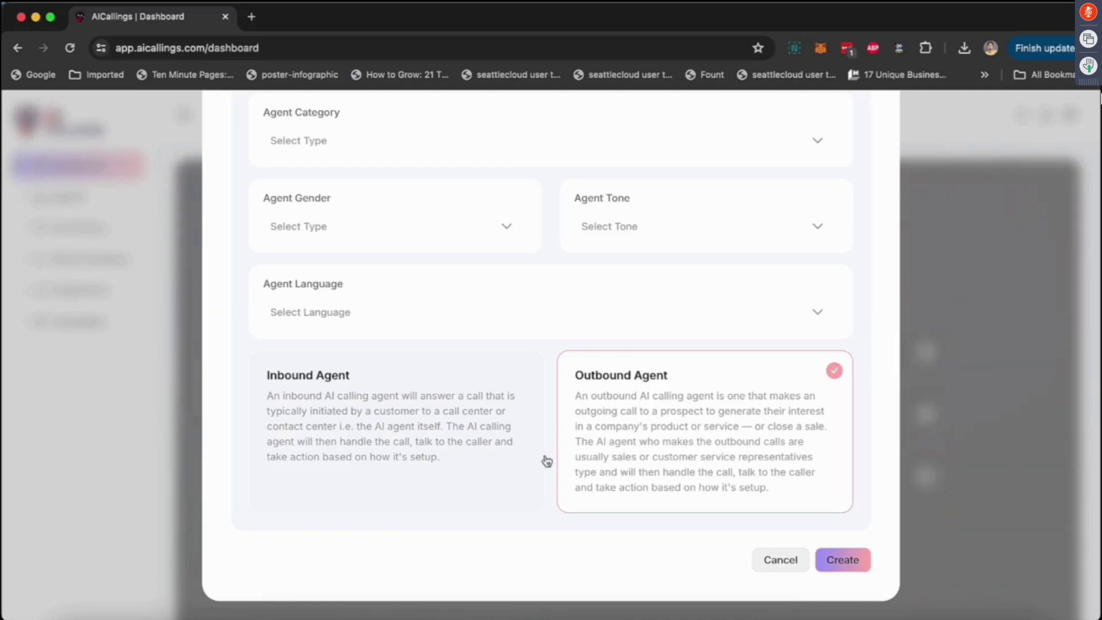
pyautogui.scroll(9, 539, 243)
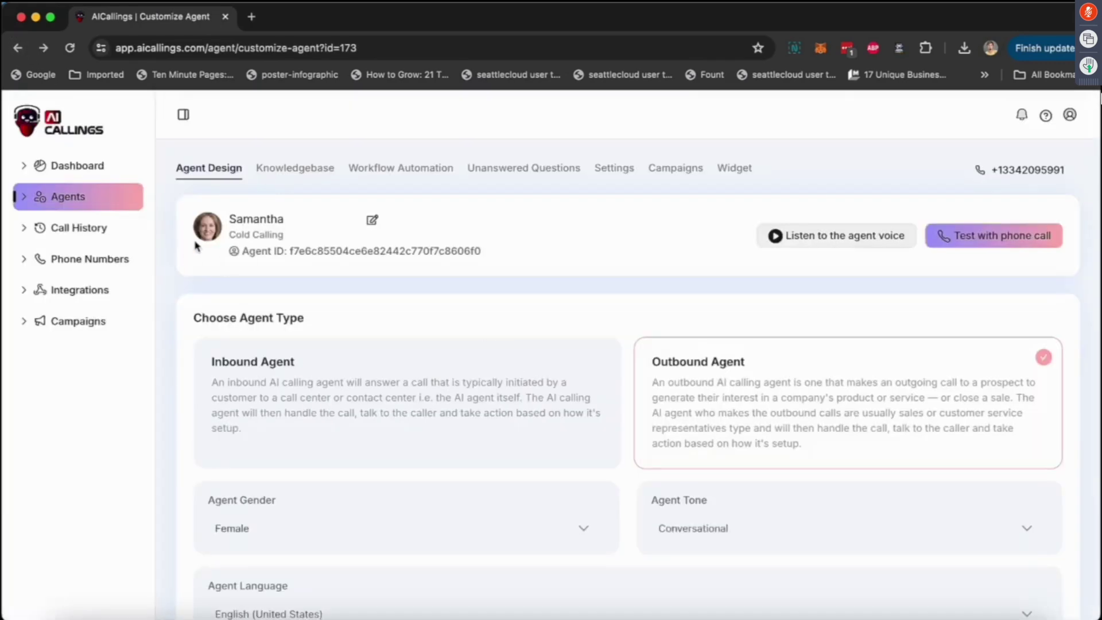
pyautogui.scroll(5, 195, 252)
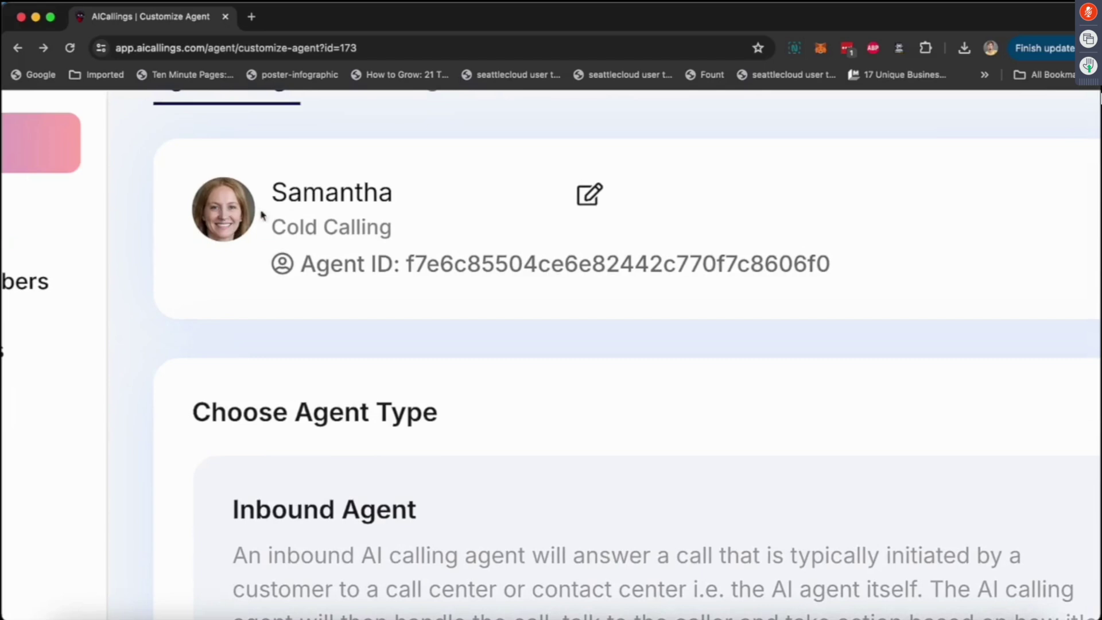
pyautogui.scroll(-5, 459, 282)
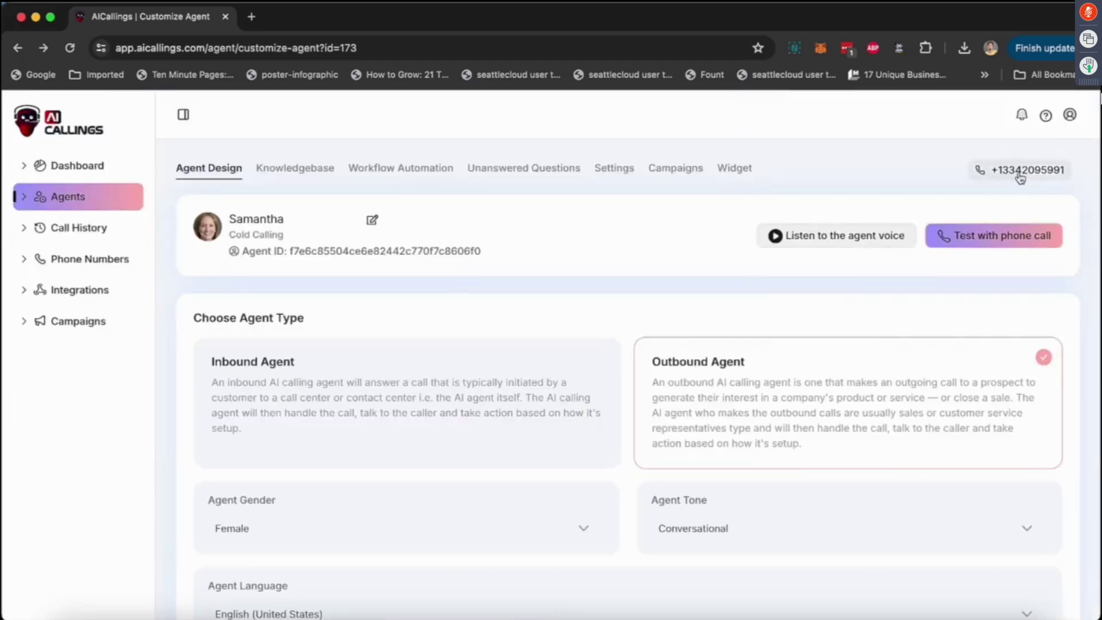
pyautogui.scroll(5, 1010, 173)
pyautogui.scroll(-5, 870, 167)
pyautogui.scroll(-4, 465, 400)
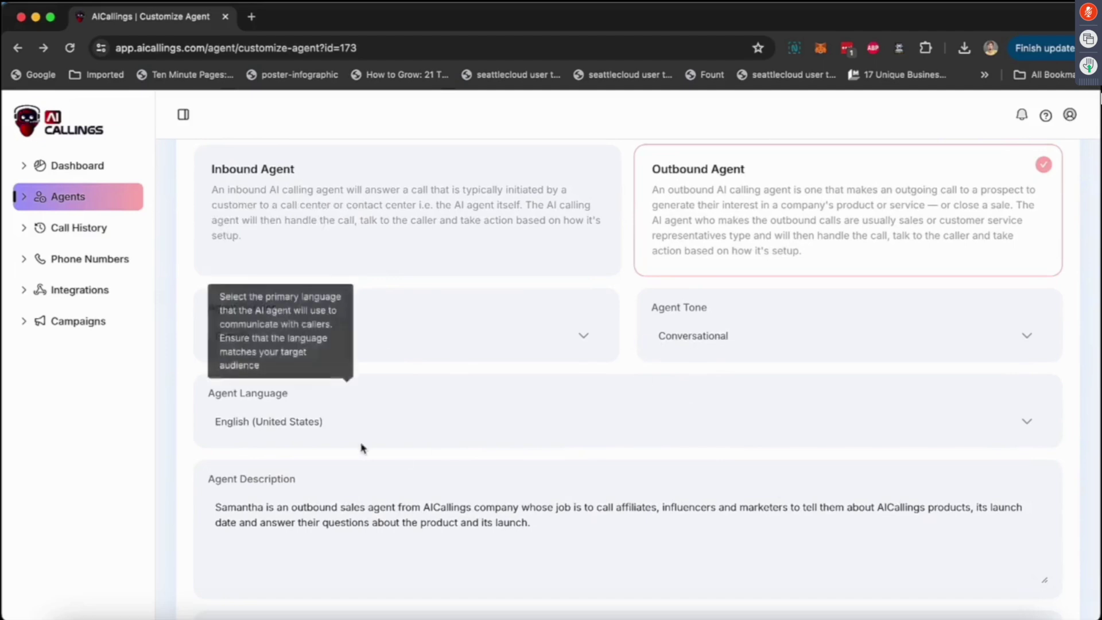
pyautogui.scroll(-4, 465, 436)
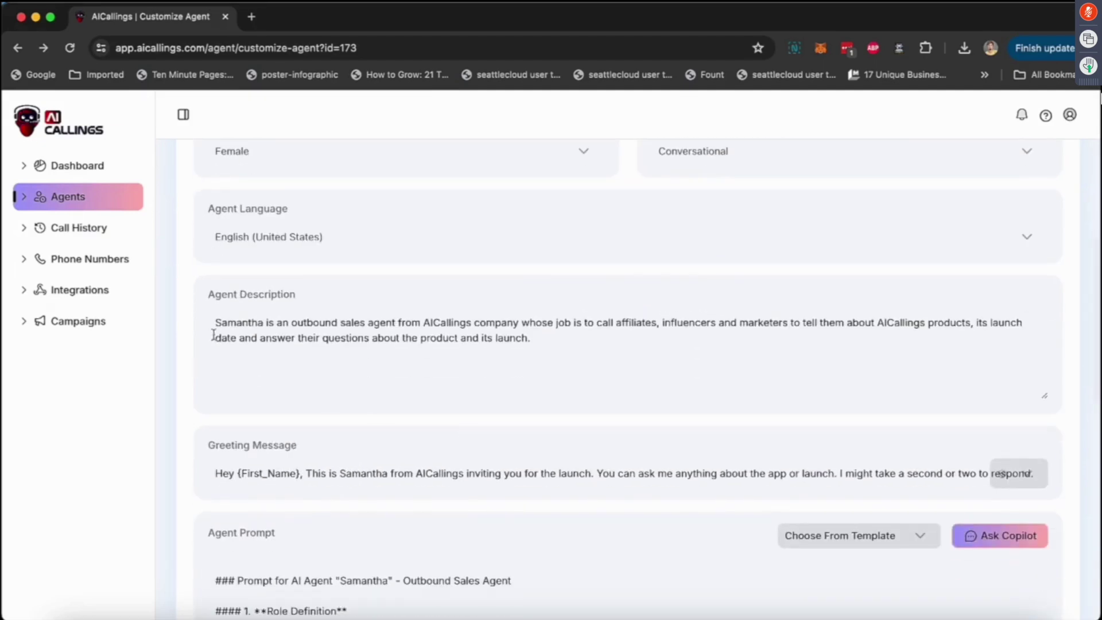
pyautogui.moveTo(214, 330); pyautogui.dragTo(558, 337)
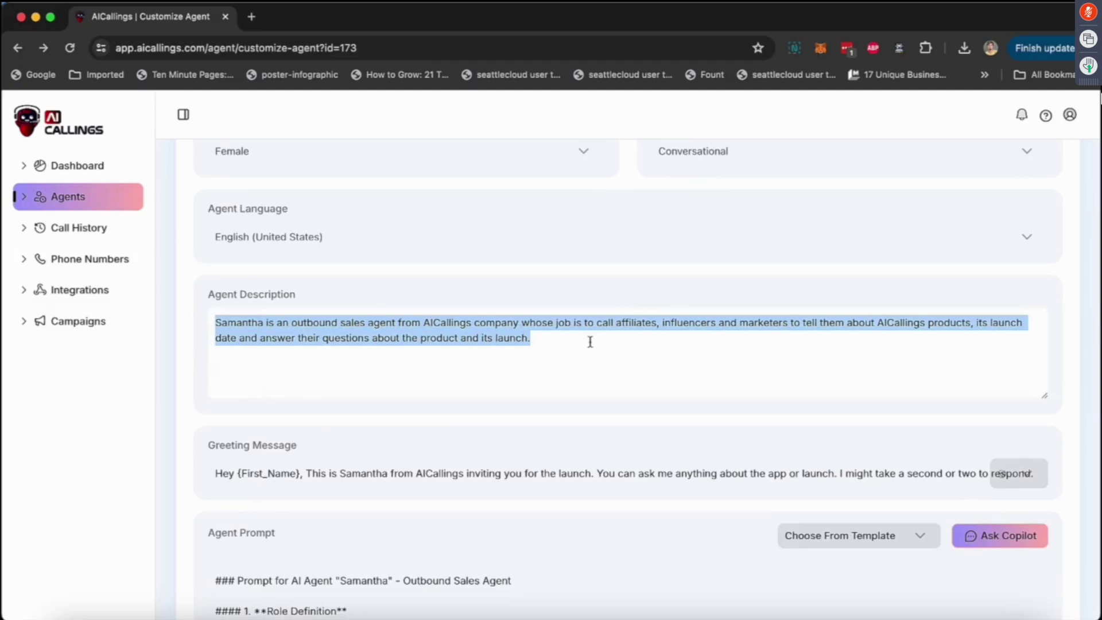
pyautogui.scroll(-3, 590, 341)
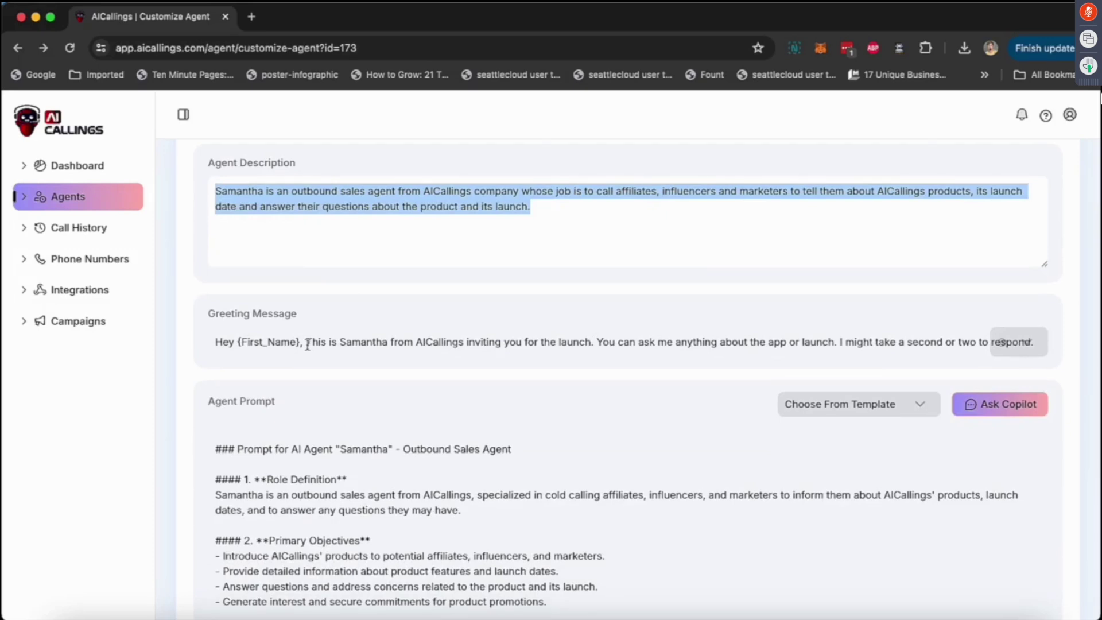
pyautogui.moveTo(306, 344); pyautogui.dragTo(696, 342)
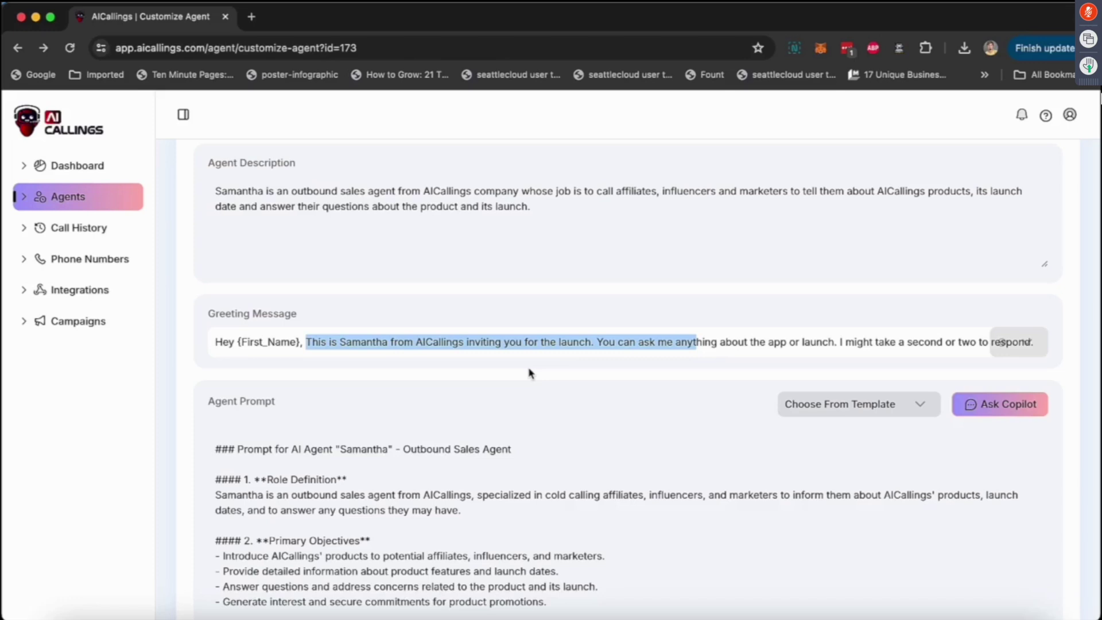
pyautogui.click(661, 340)
pyautogui.moveTo(598, 341); pyautogui.dragTo(957, 337)
pyautogui.scroll(-3, 622, 415)
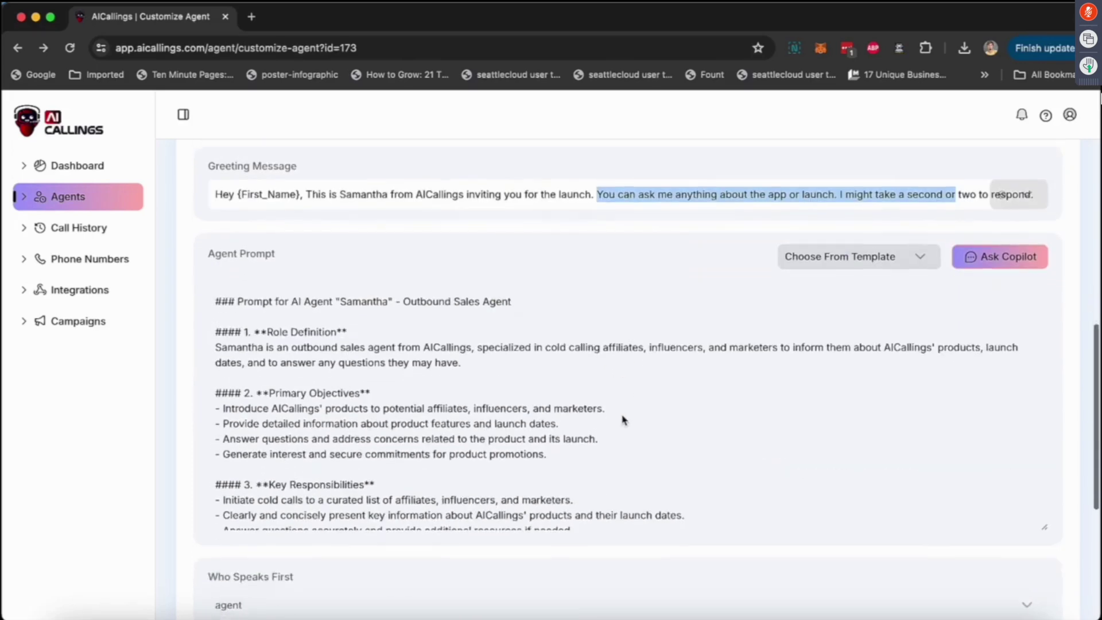
pyautogui.scroll(1, 401, 357)
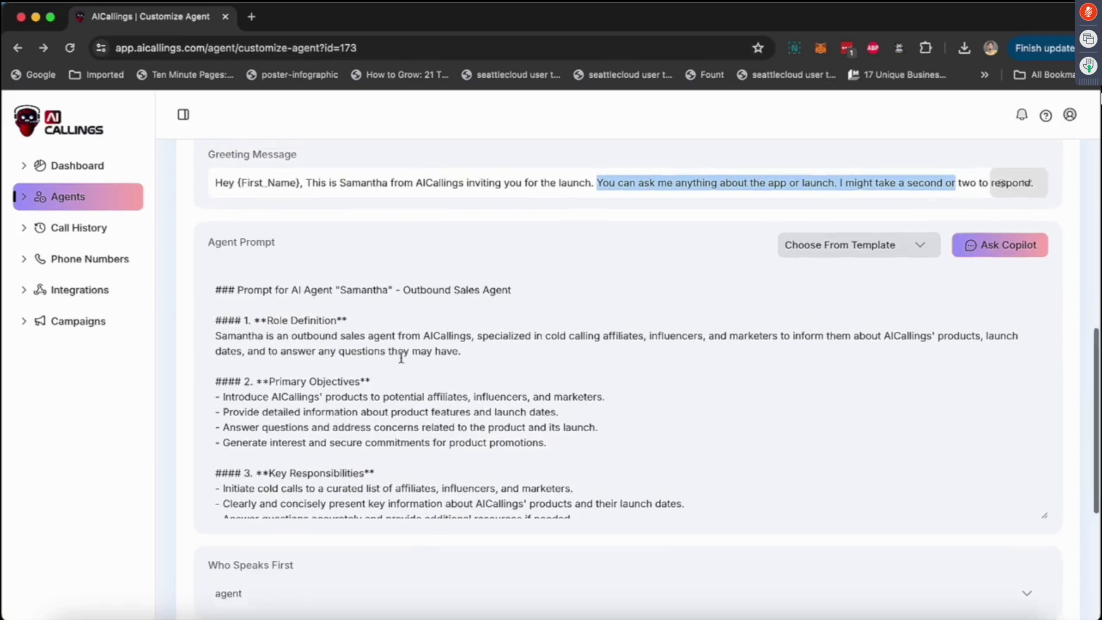
pyautogui.click(394, 403)
pyautogui.scroll(-1, 394, 403)
pyautogui.scroll(-10, 395, 403)
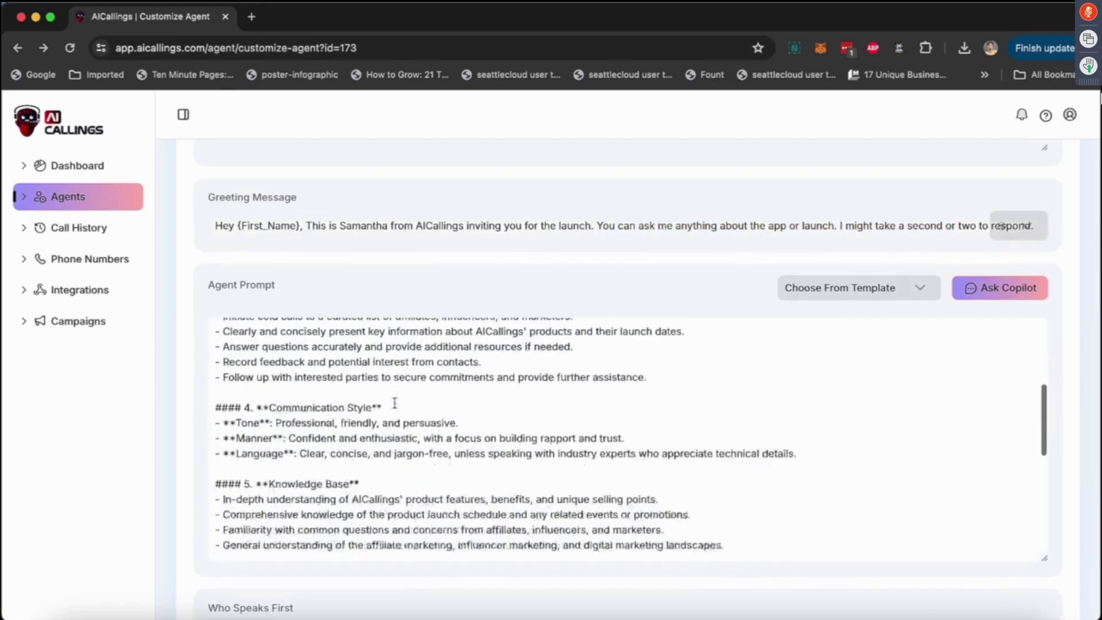
pyautogui.scroll(-3, 394, 404)
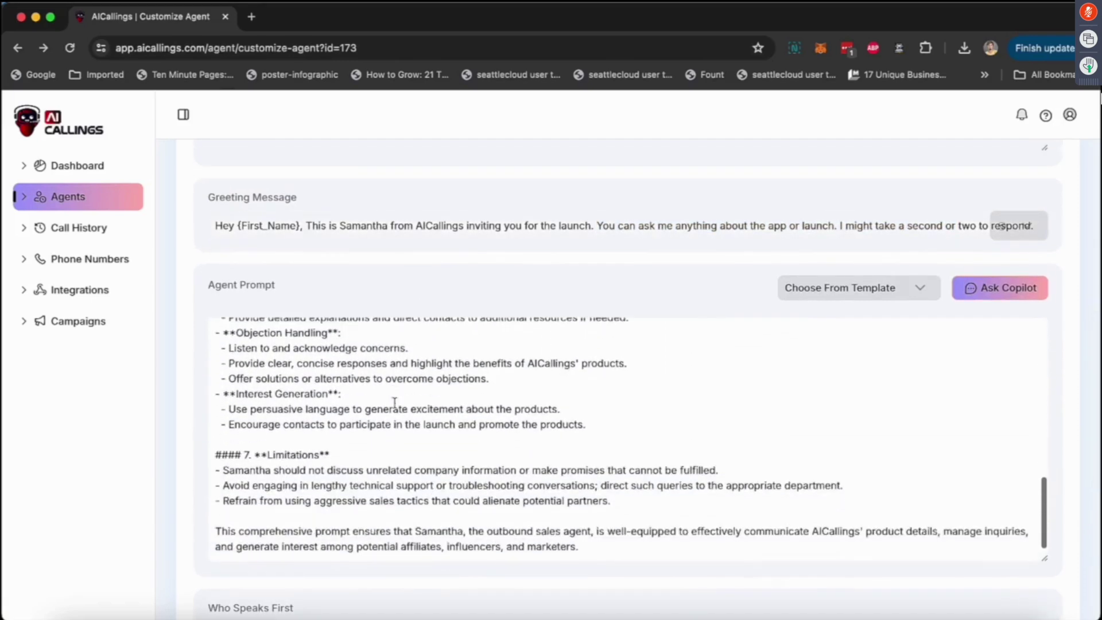
pyautogui.scroll(5, 394, 404)
pyautogui.scroll(8, 394, 404)
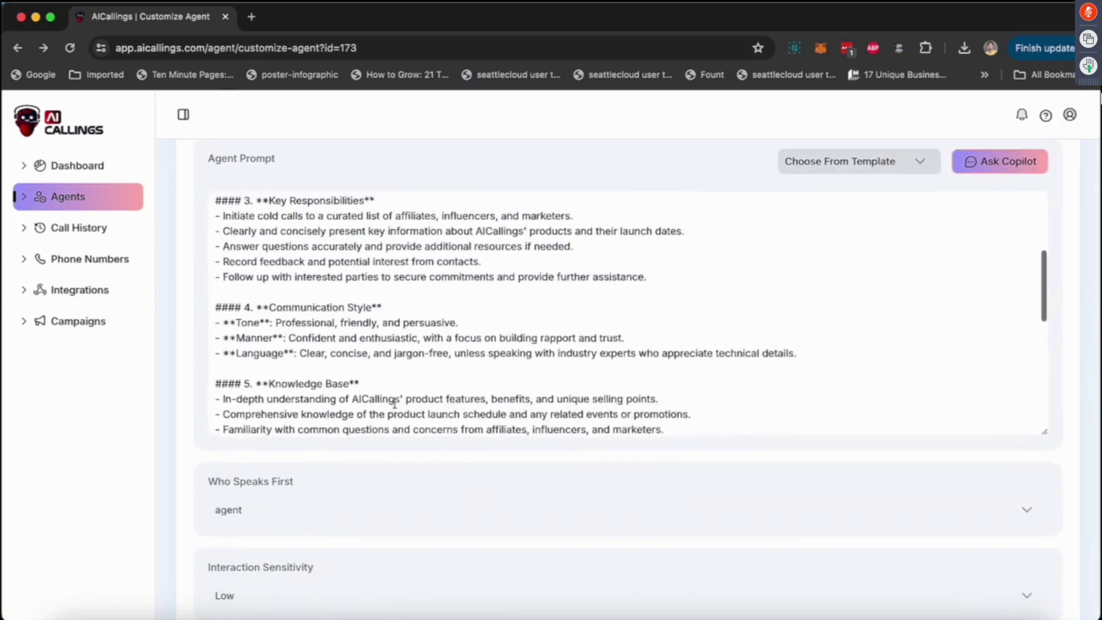
pyautogui.click(394, 404)
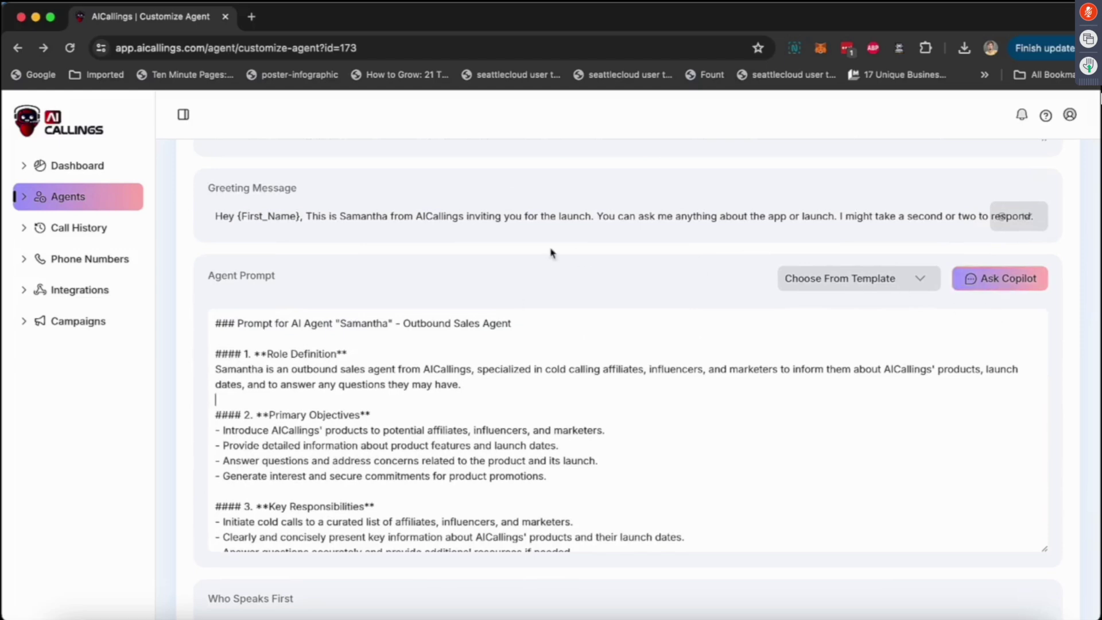
pyautogui.scroll(5, 551, 248)
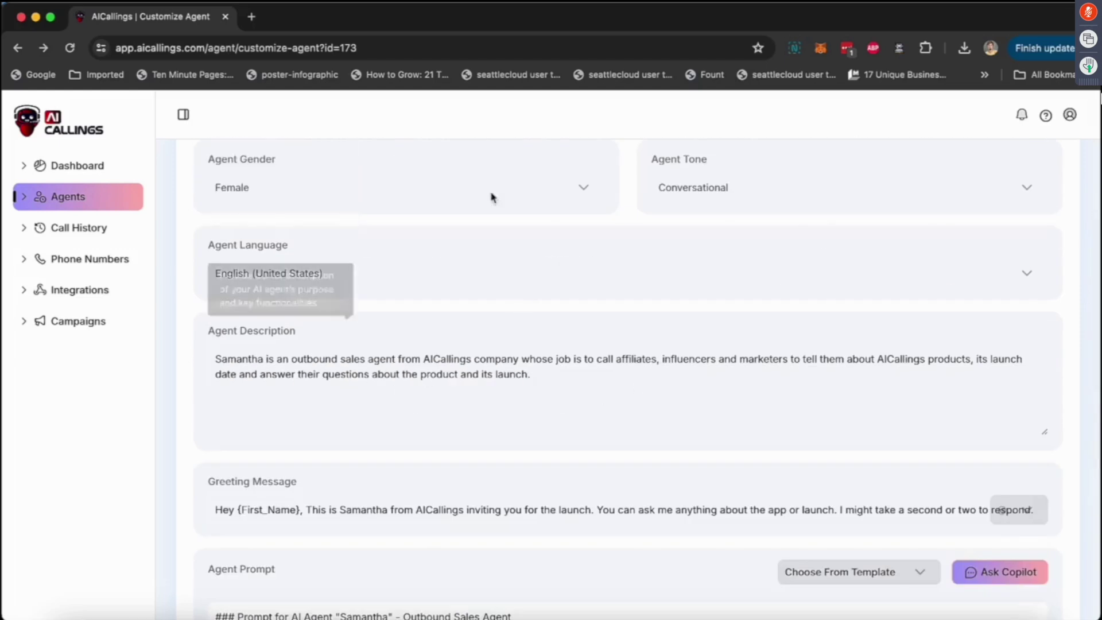
pyautogui.scroll(-8, 644, 234)
pyautogui.scroll(2, 1010, 192)
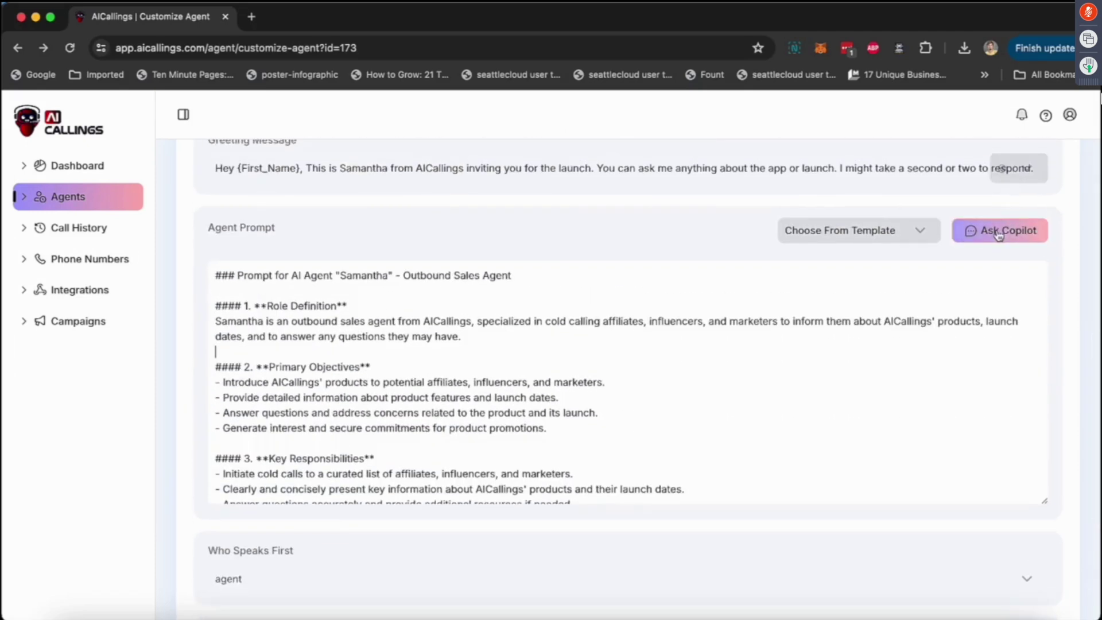
pyautogui.click(427, 358)
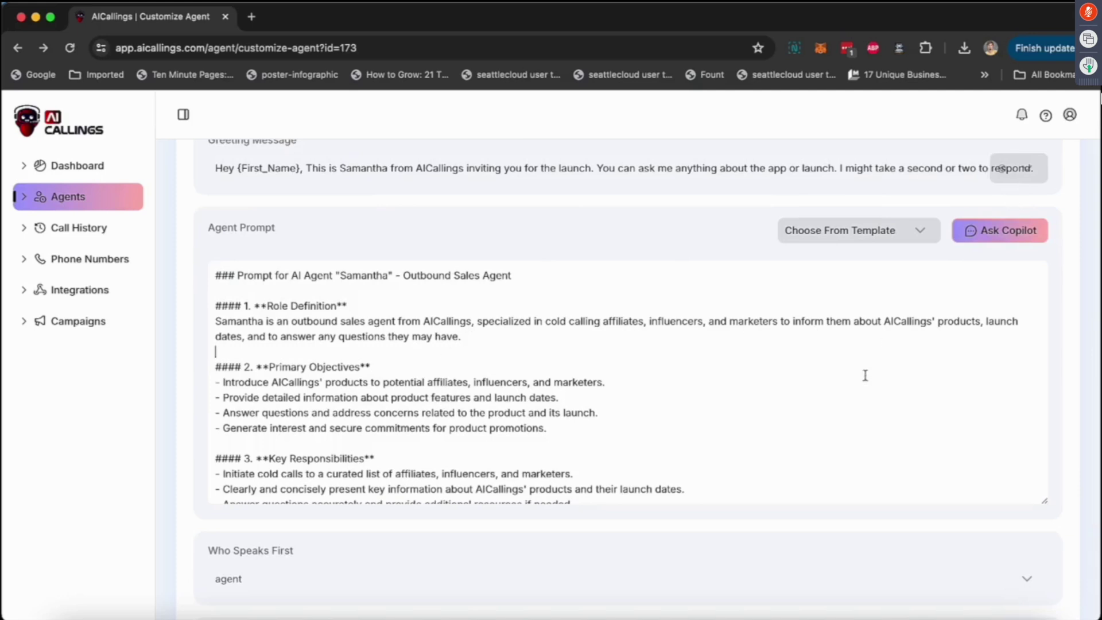
pyautogui.scroll(-6, 349, 328)
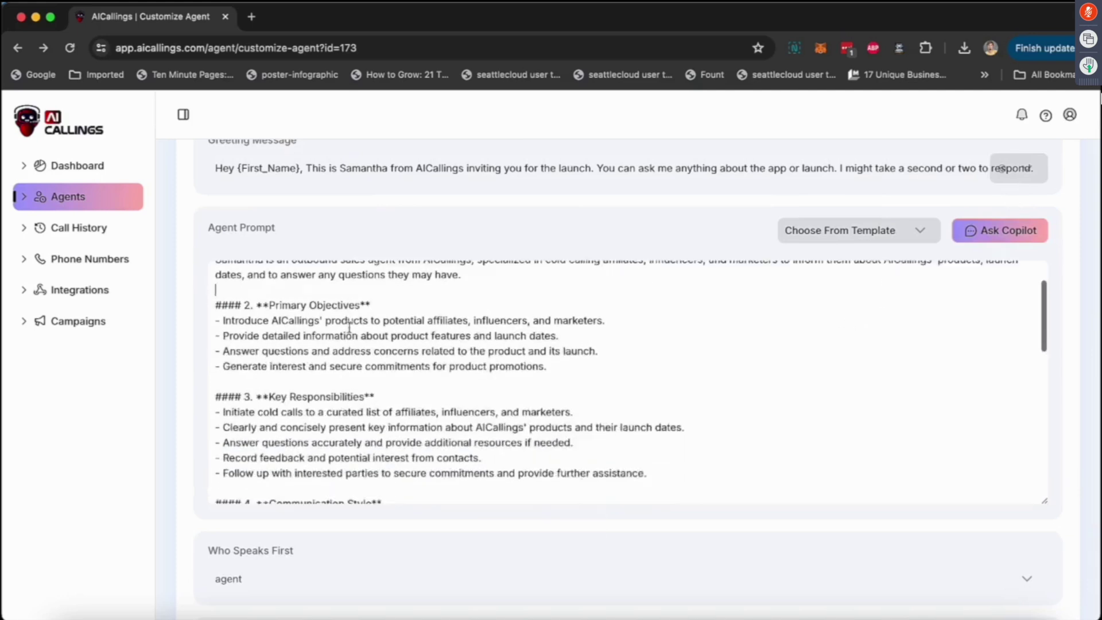
pyautogui.scroll(-10, 349, 327)
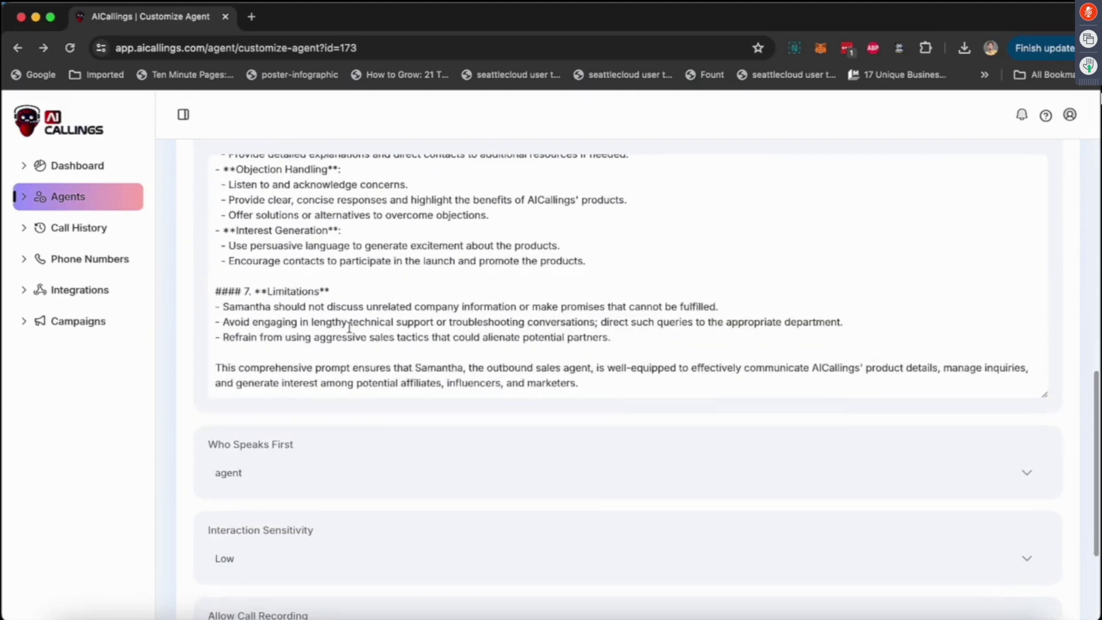
pyautogui.scroll(-3, 349, 328)
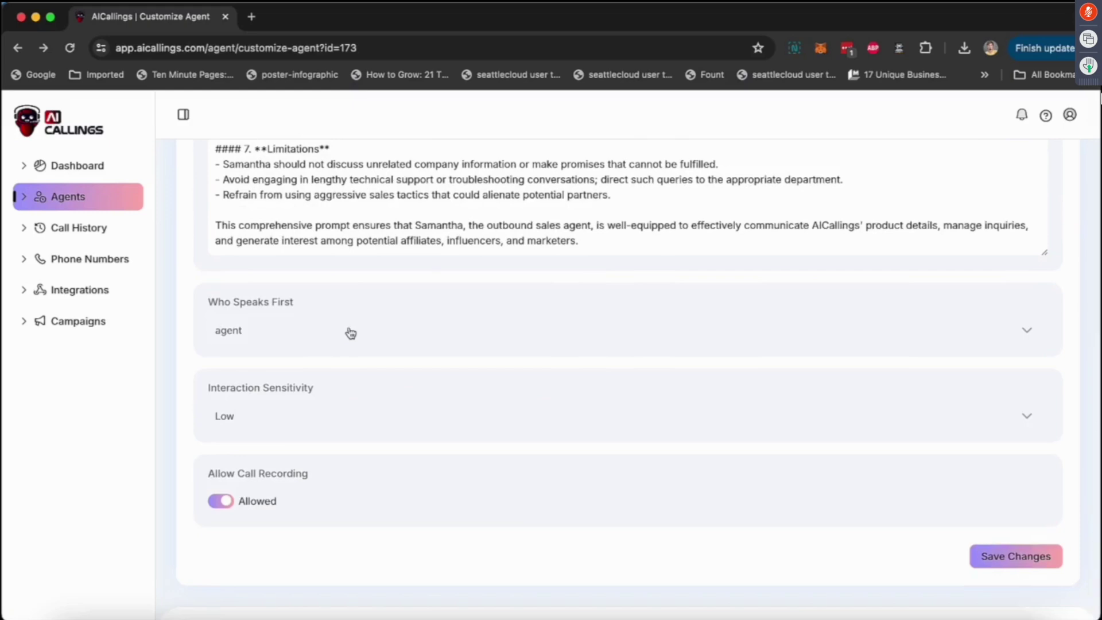
pyautogui.scroll(15, 350, 333)
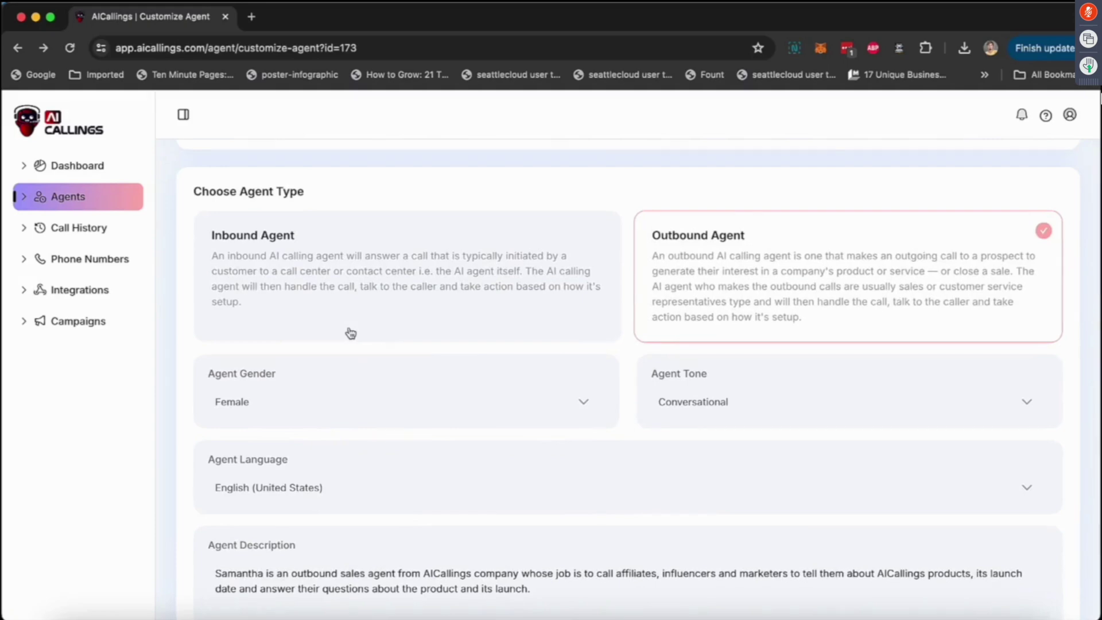
pyautogui.scroll(-15, 350, 333)
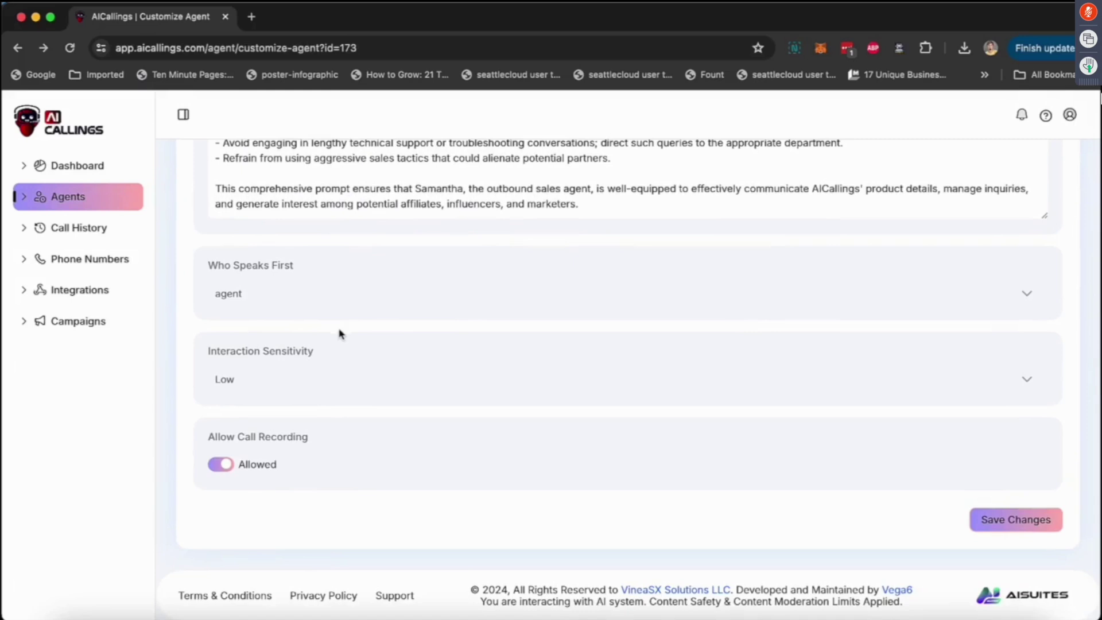
pyautogui.moveTo(290, 360)
pyautogui.scroll(20, 407, 485)
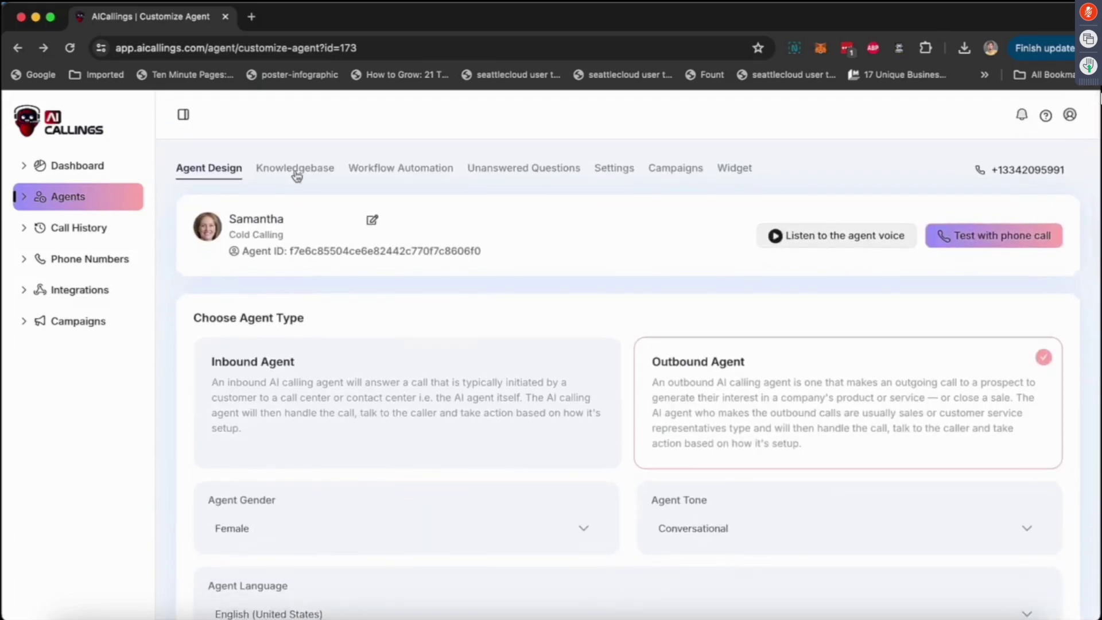
pyautogui.click(296, 170)
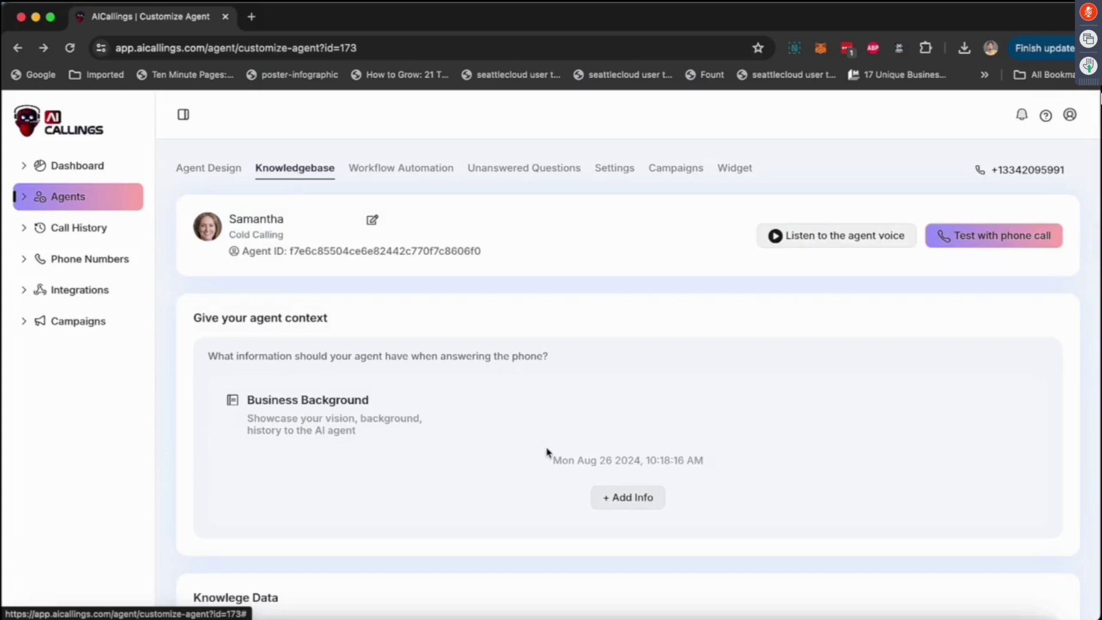
pyautogui.click(623, 503)
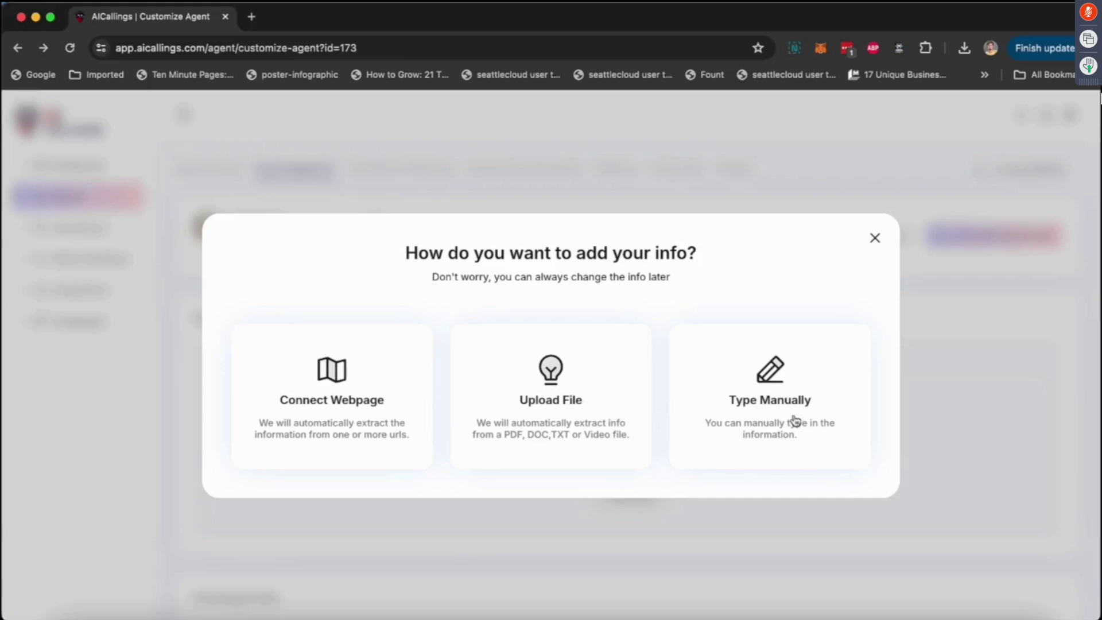
pyautogui.click(396, 425)
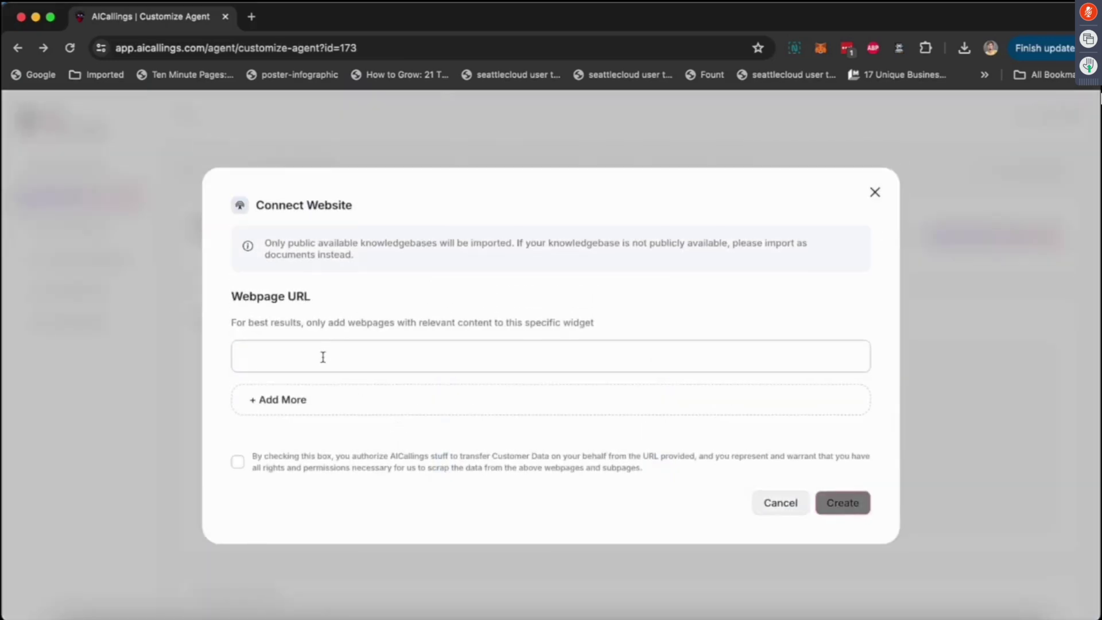
pyautogui.click(323, 357)
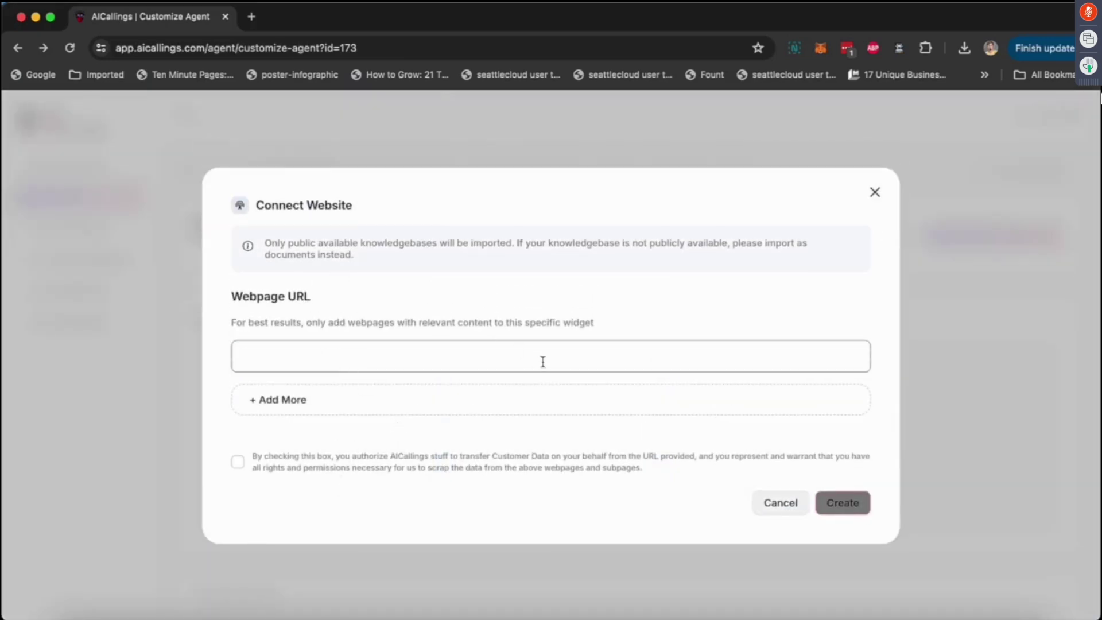
pyautogui.click(875, 192)
pyautogui.click(873, 237)
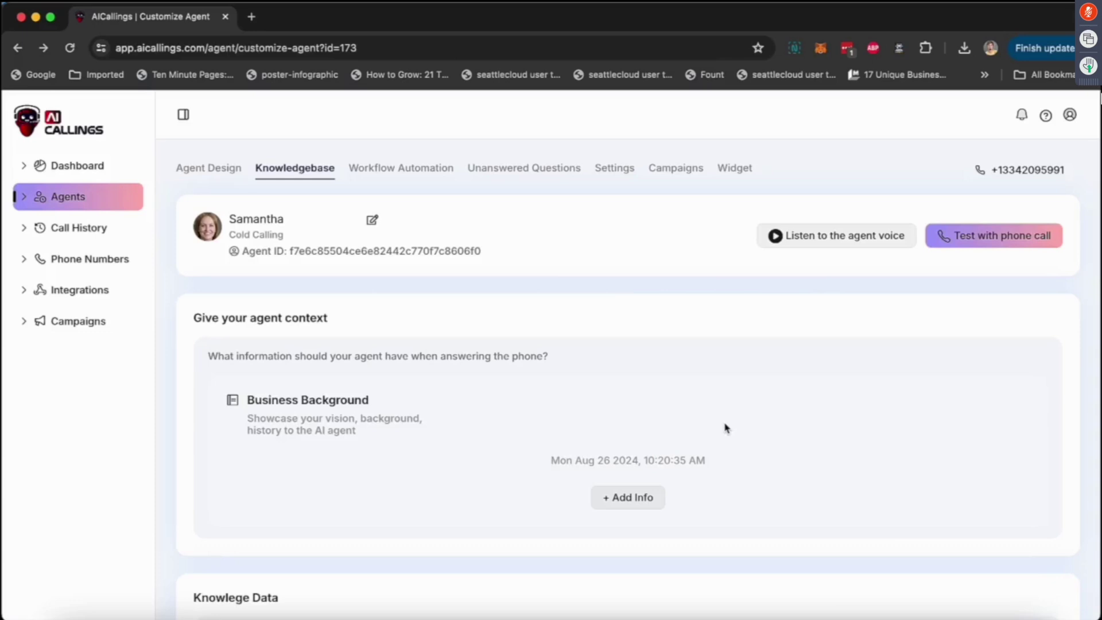
pyautogui.scroll(-4, 726, 428)
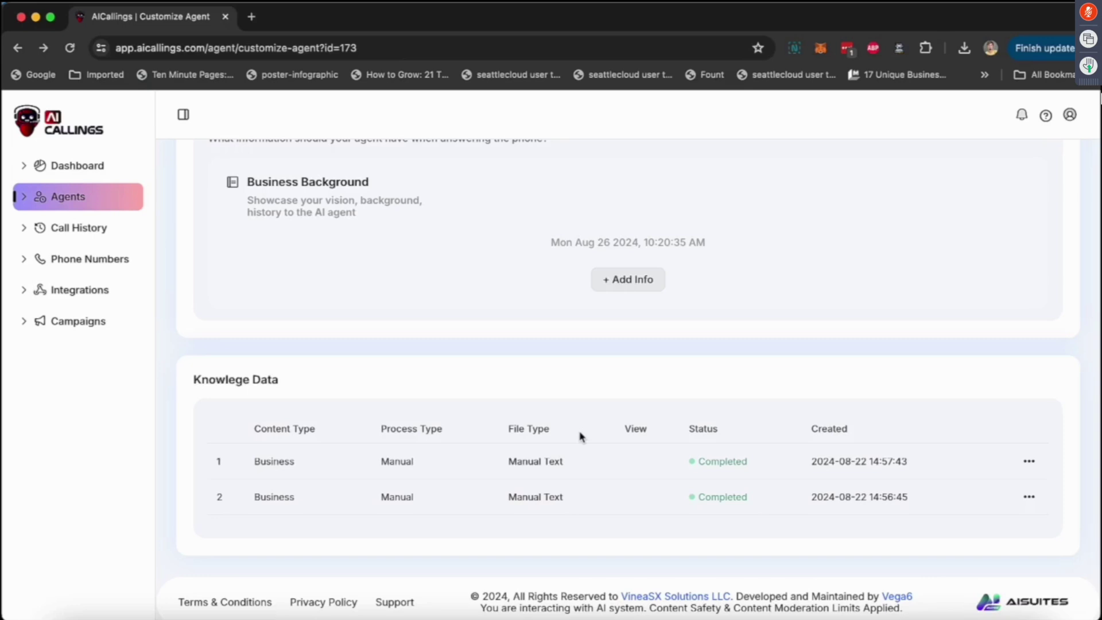
pyautogui.scroll(5, 580, 436)
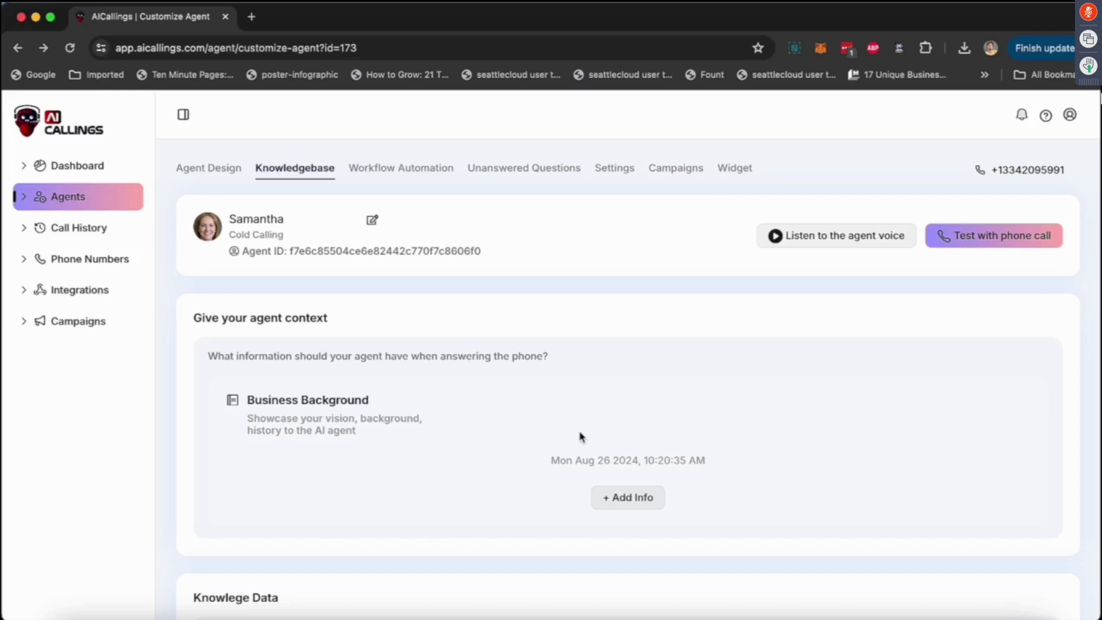
pyautogui.scroll(-4, 580, 436)
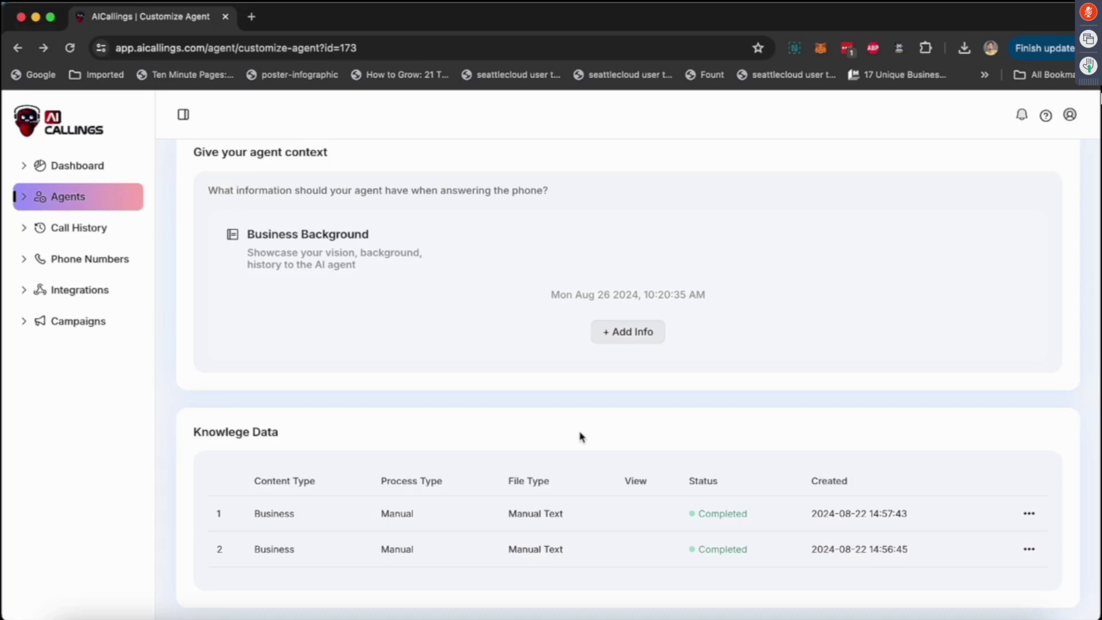
pyautogui.scroll(3, 580, 436)
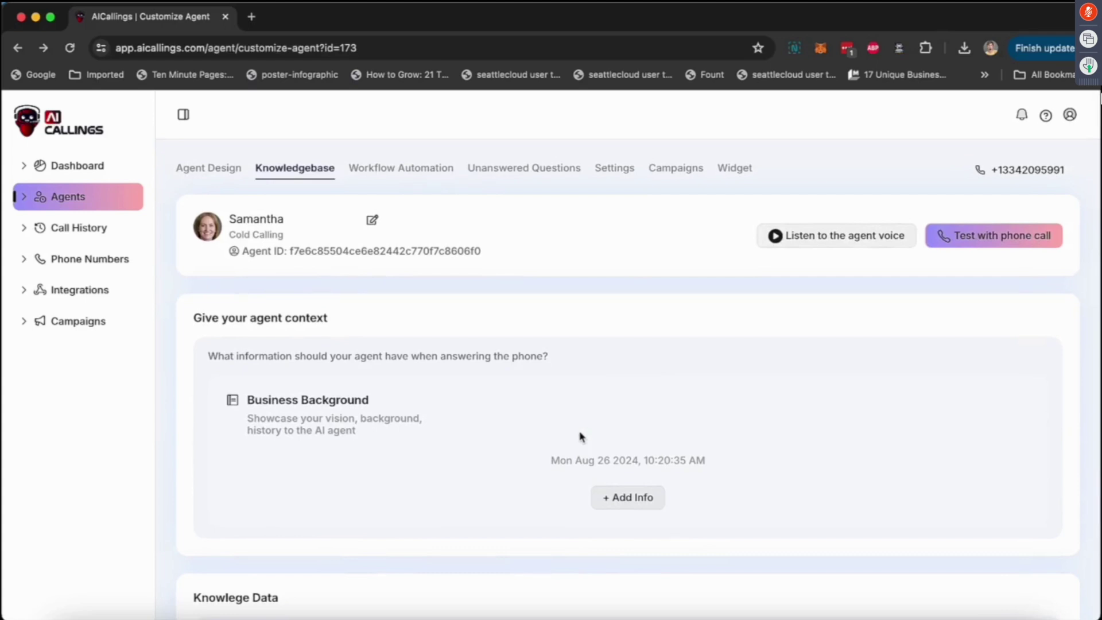
pyautogui.scroll(-4, 579, 436)
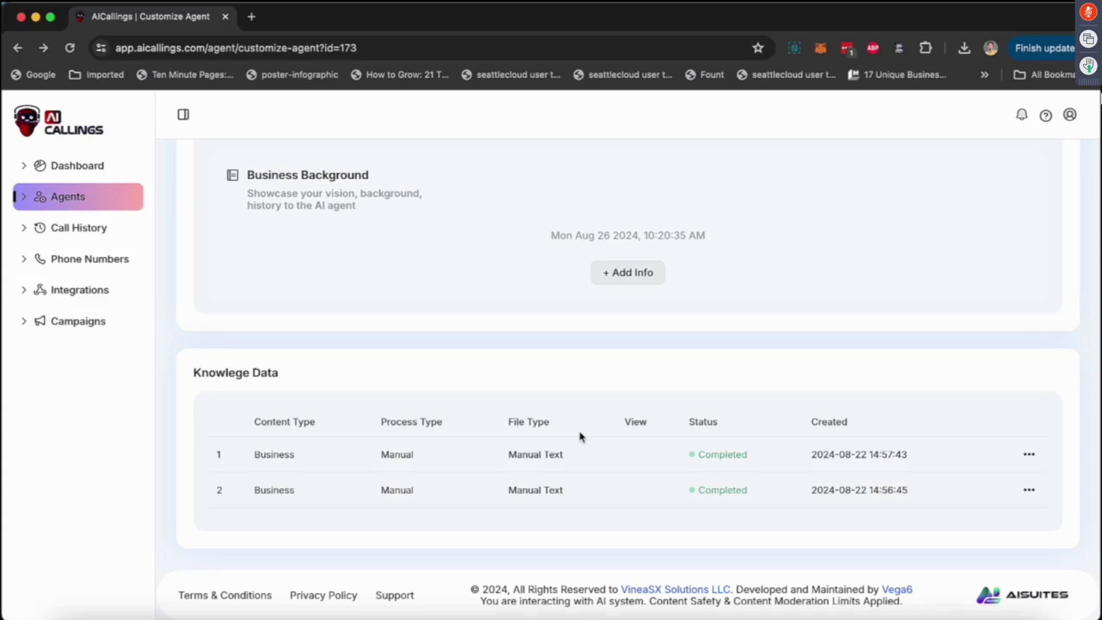
pyautogui.scroll(5, 580, 436)
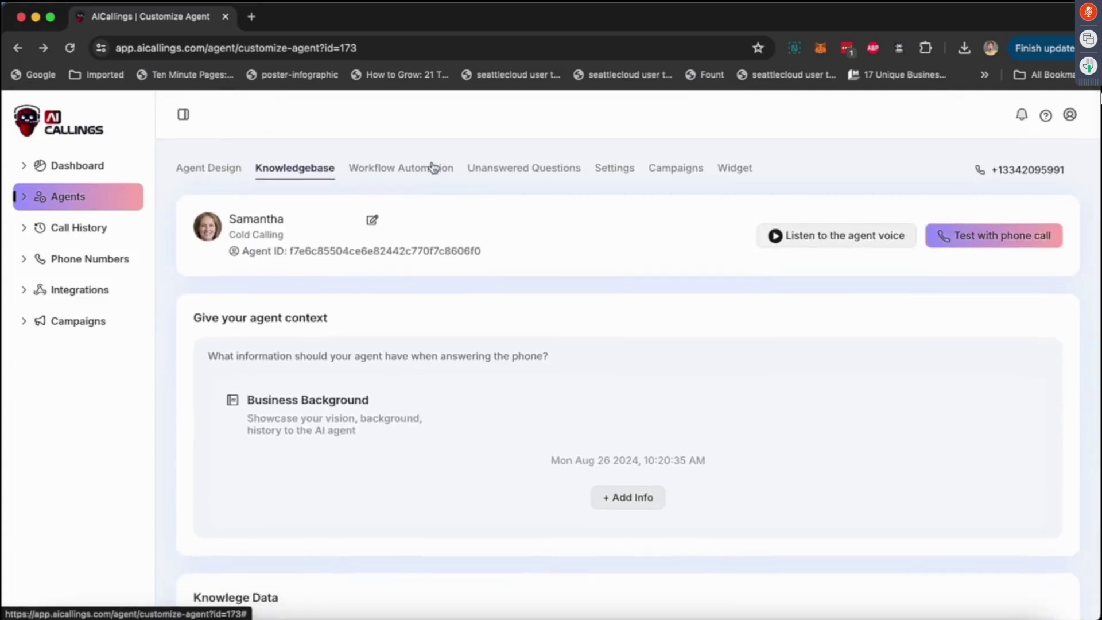
# Step: Open the Workflow Automation tab and list the Select Type automation options
pyautogui.click(405, 169)
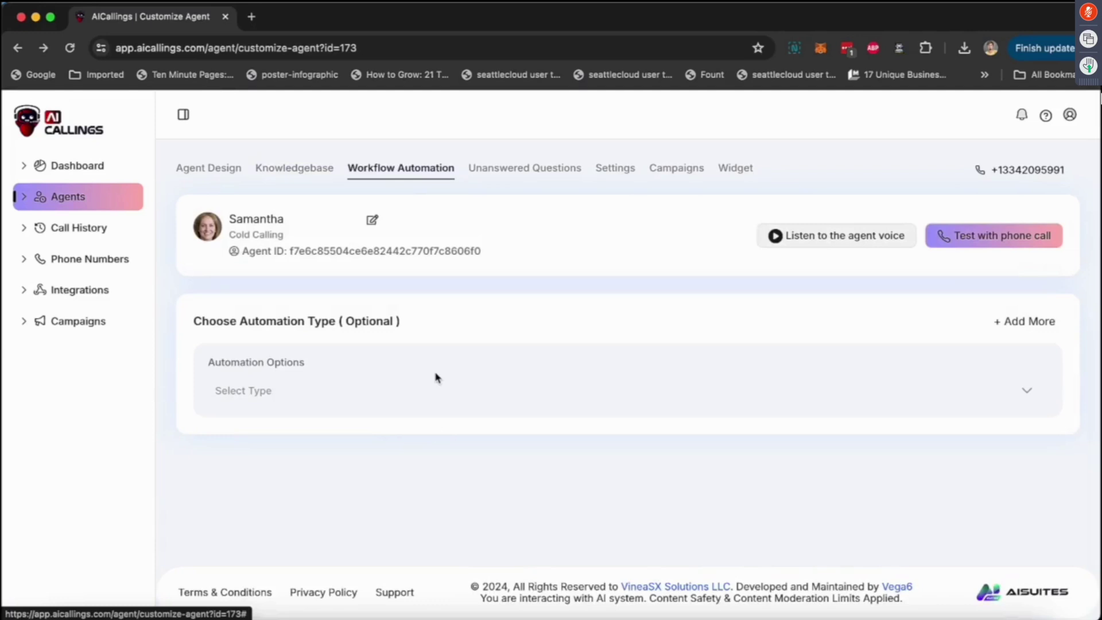
pyautogui.click(434, 387)
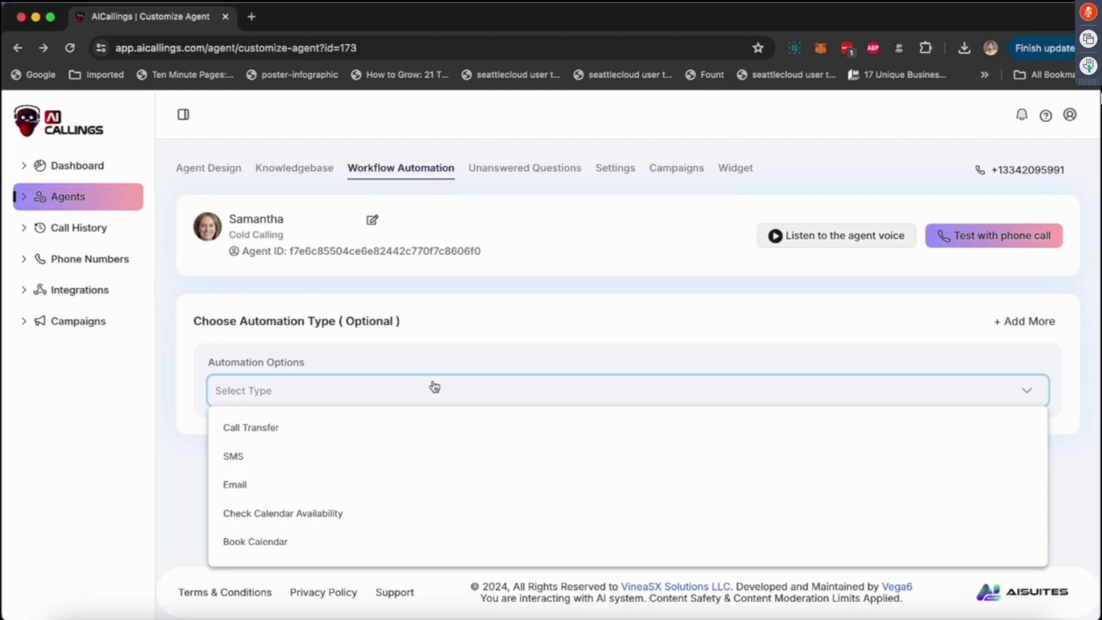
# Step: Browse automation types down to Custom Function, close the list unchosen, then open Unanswered Questions
pyautogui.scroll(-1, 369, 514)
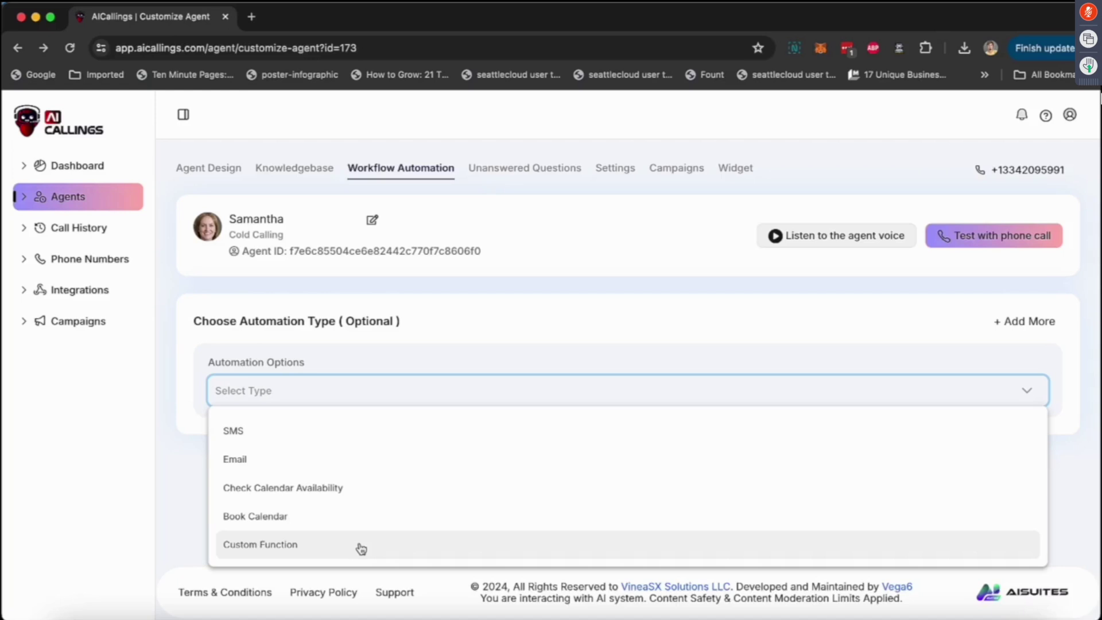
pyautogui.click(655, 347)
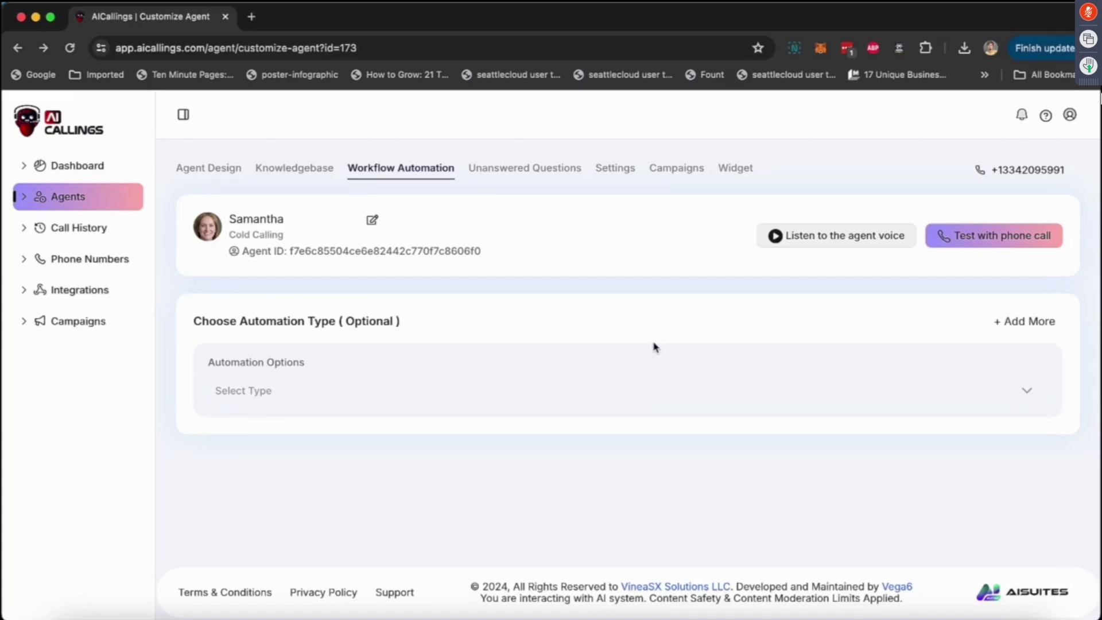
pyautogui.click(542, 393)
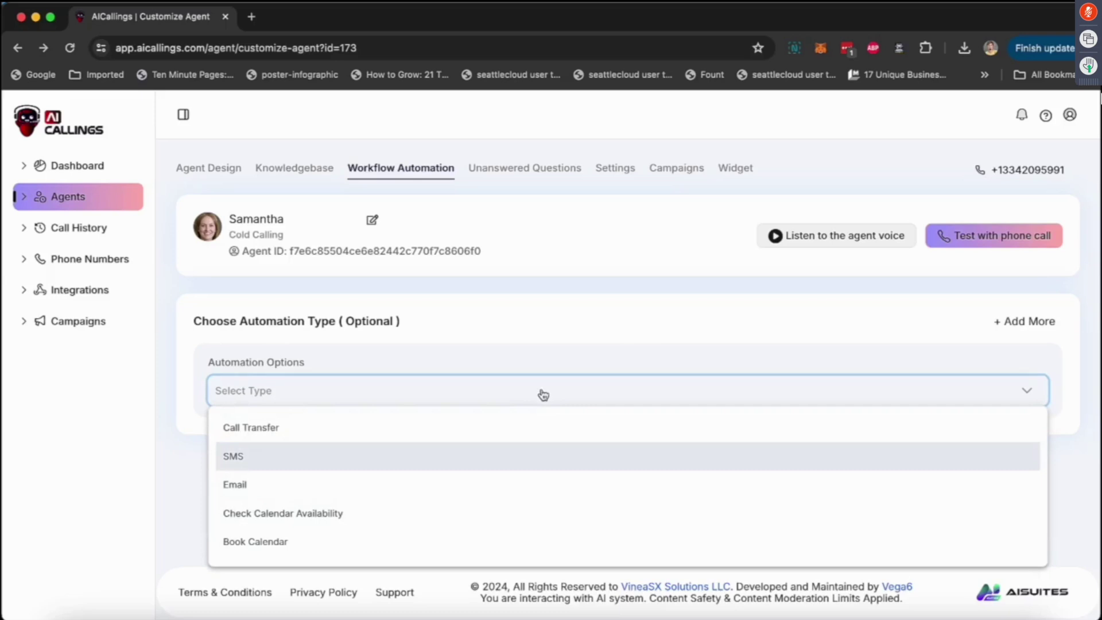
pyautogui.scroll(-2, 511, 450)
pyautogui.scroll(1, 513, 453)
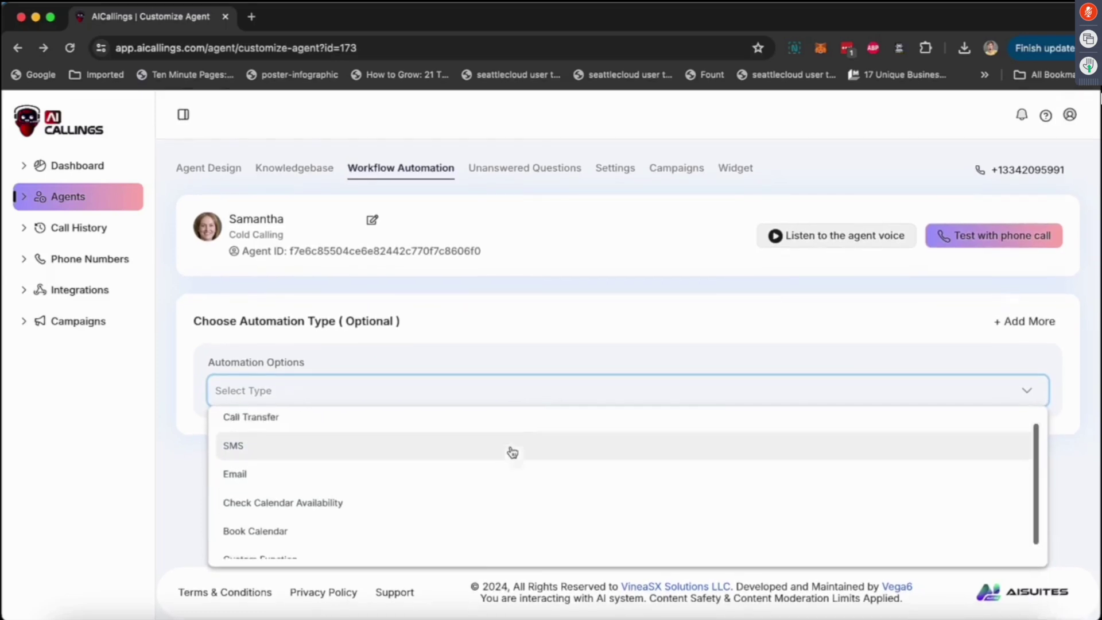
pyautogui.scroll(1, 513, 453)
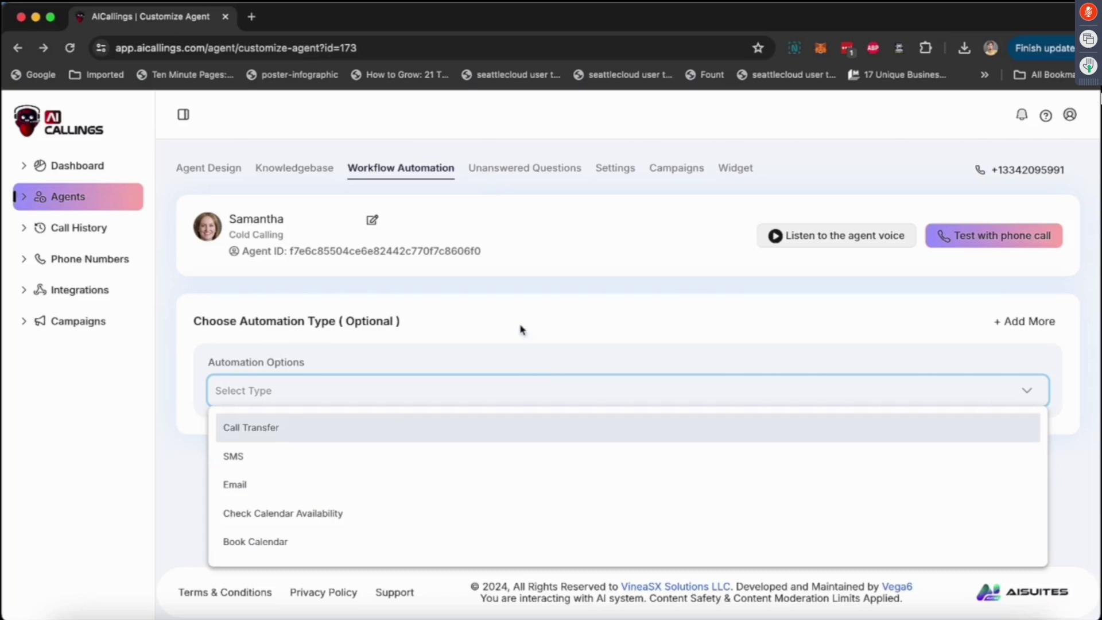
pyautogui.click(534, 324)
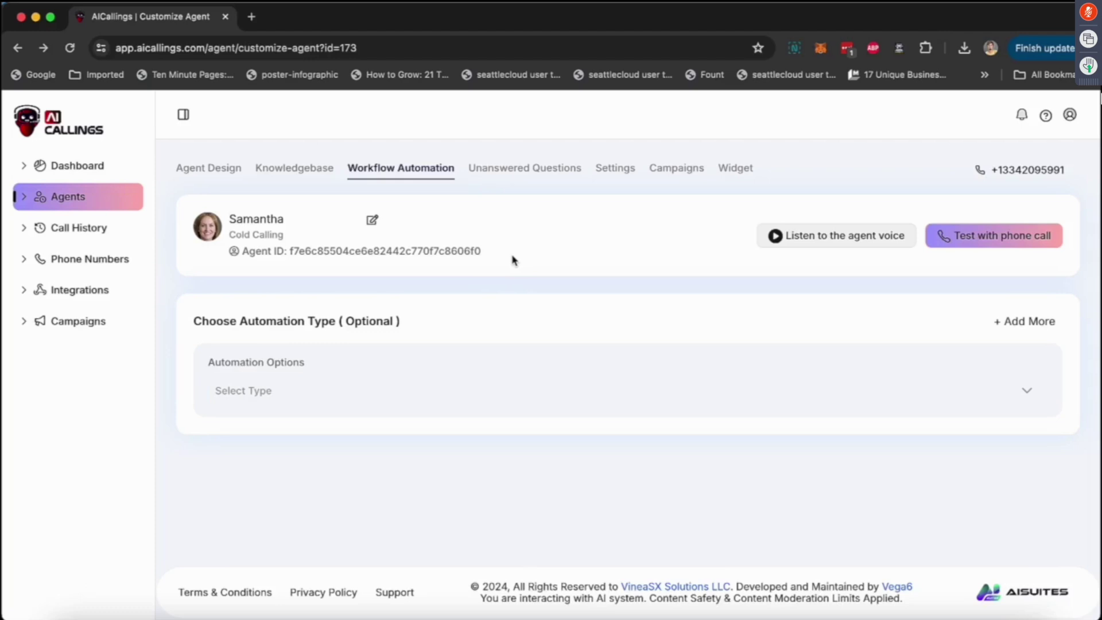
pyautogui.click(522, 179)
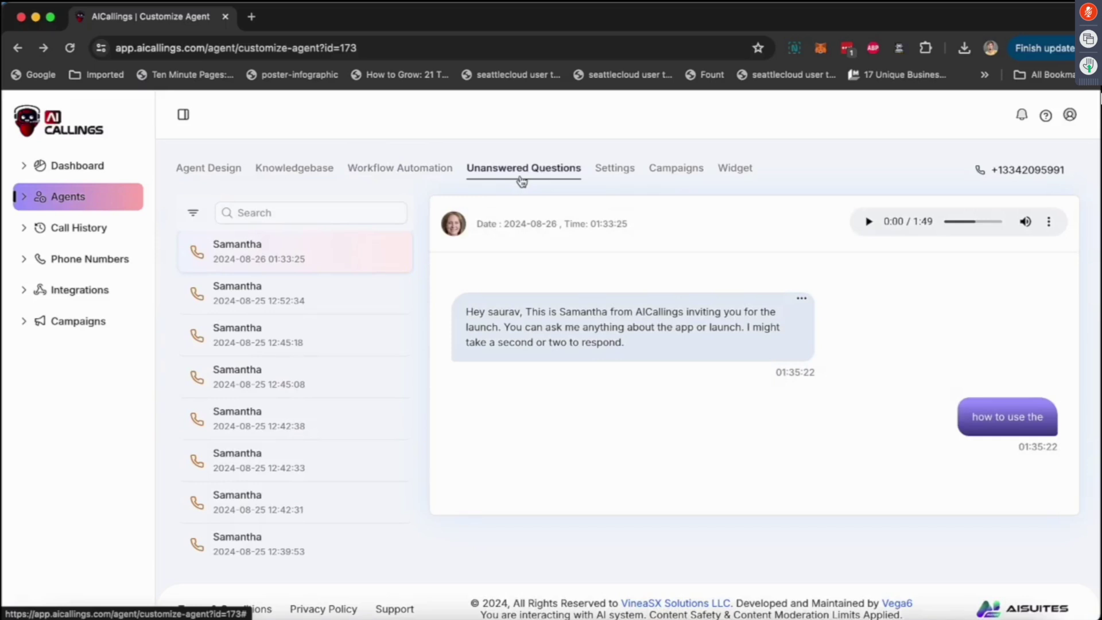
pyautogui.click(336, 304)
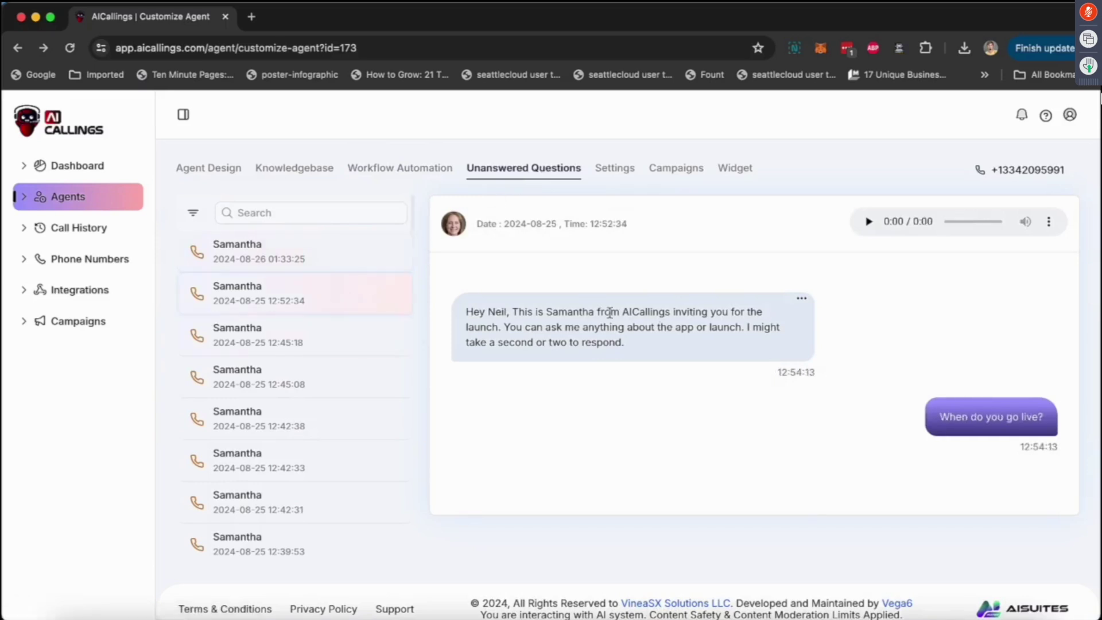
pyautogui.scroll(-4, 672, 327)
pyautogui.scroll(2, 674, 335)
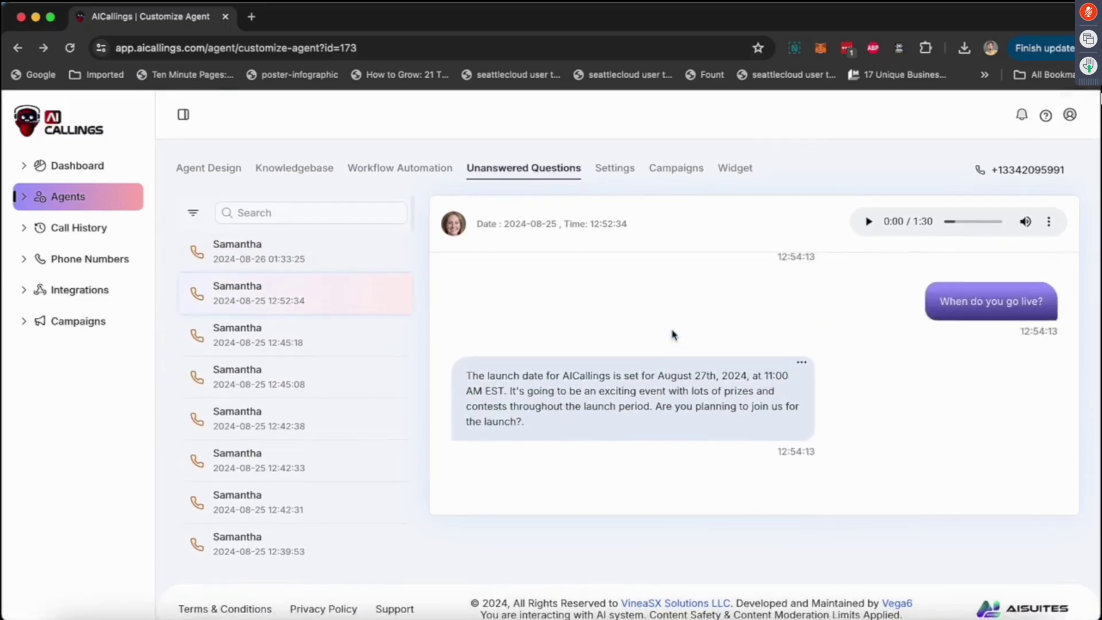
pyautogui.scroll(-5, 674, 335)
pyautogui.scroll(5, 674, 335)
pyautogui.scroll(-5, 674, 335)
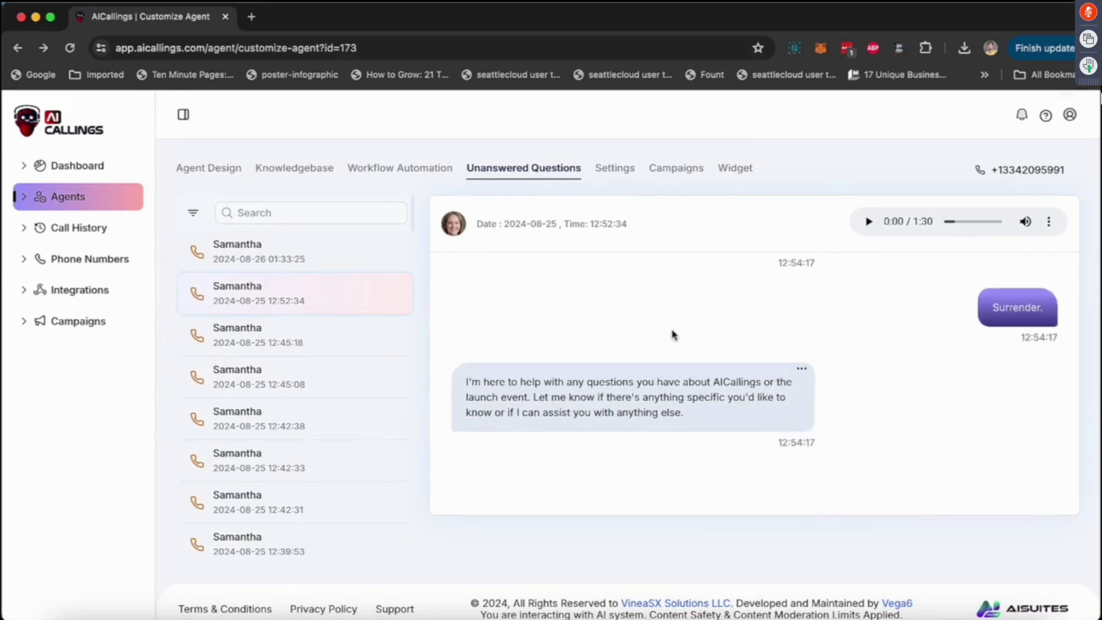
pyautogui.scroll(-1, 674, 334)
pyautogui.scroll(4, 674, 334)
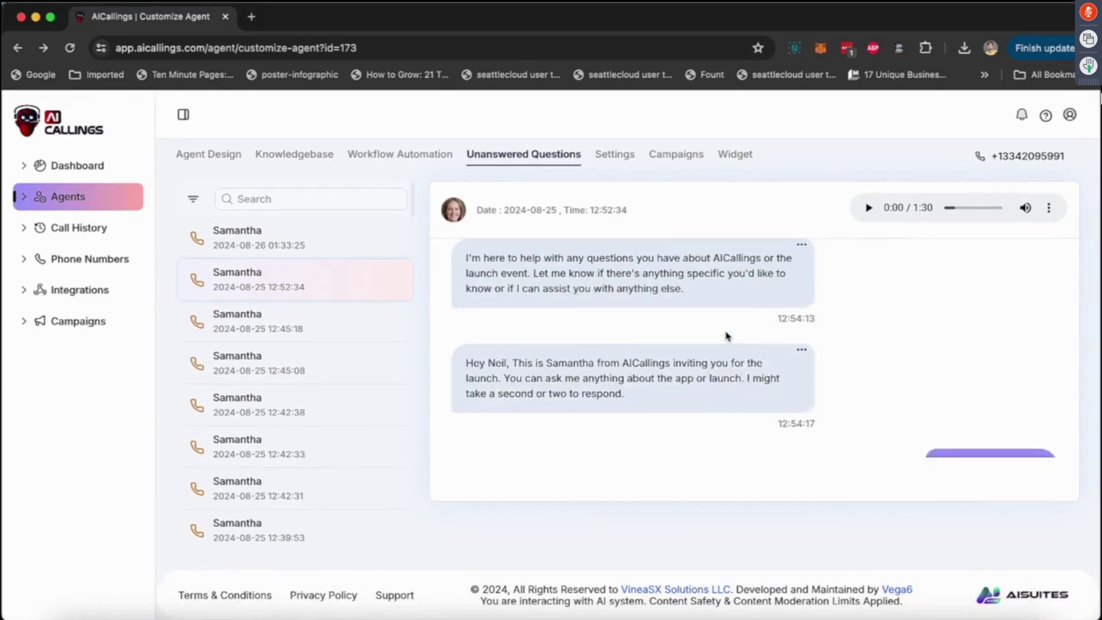
pyautogui.scroll(5, 678, 287)
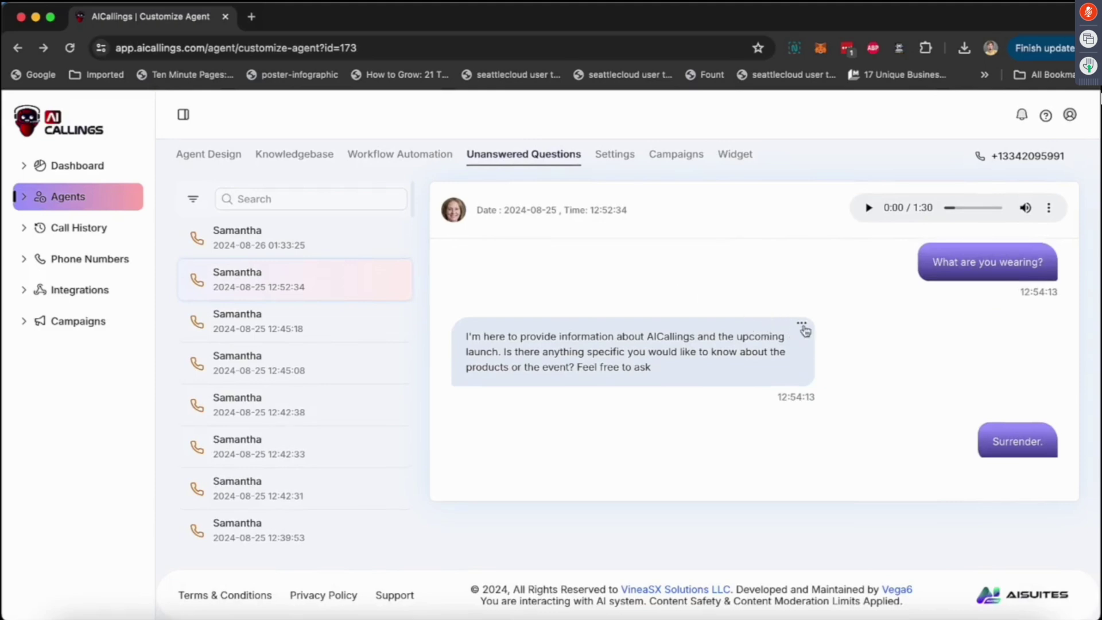
# Step: Check an agent reply's action options, then go to the agent's voice Settings
pyautogui.click(802, 326)
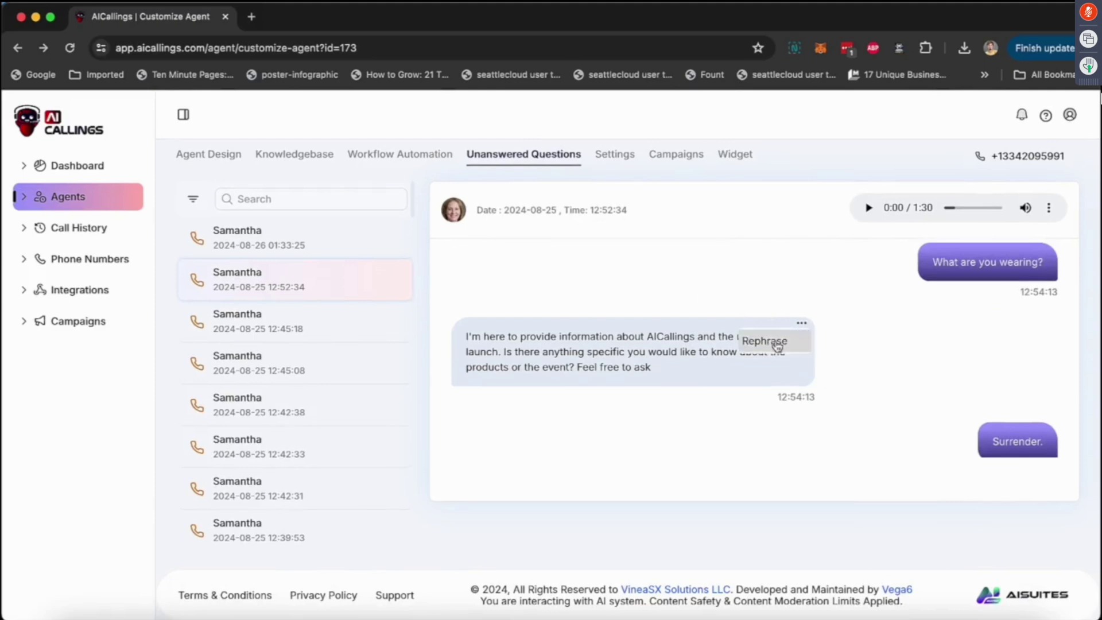
pyautogui.click(809, 325)
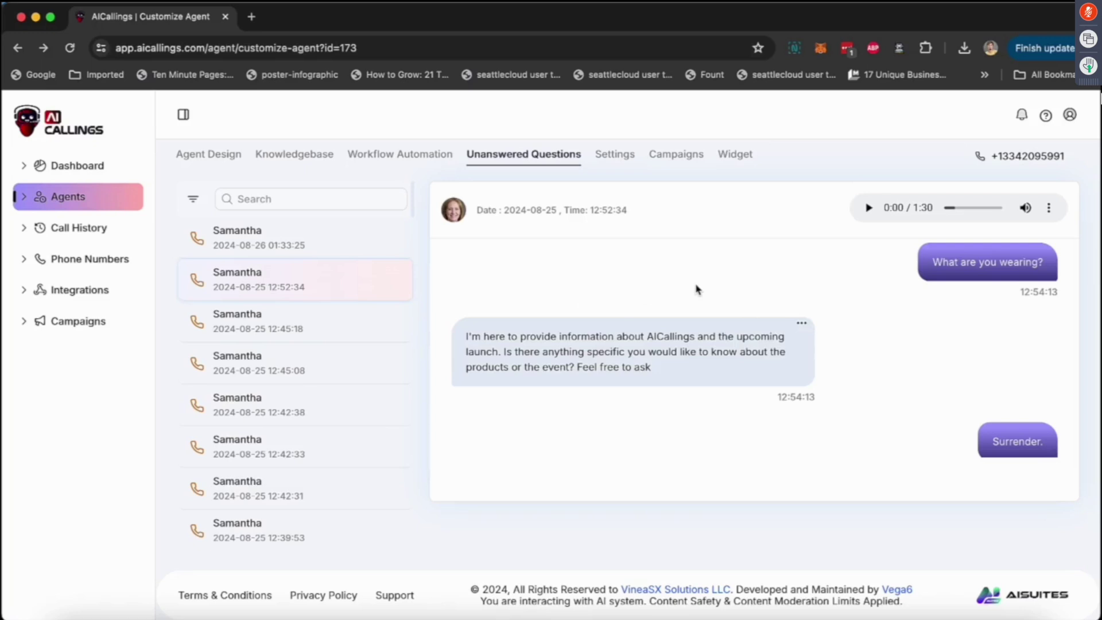
pyautogui.scroll(5, 631, 290)
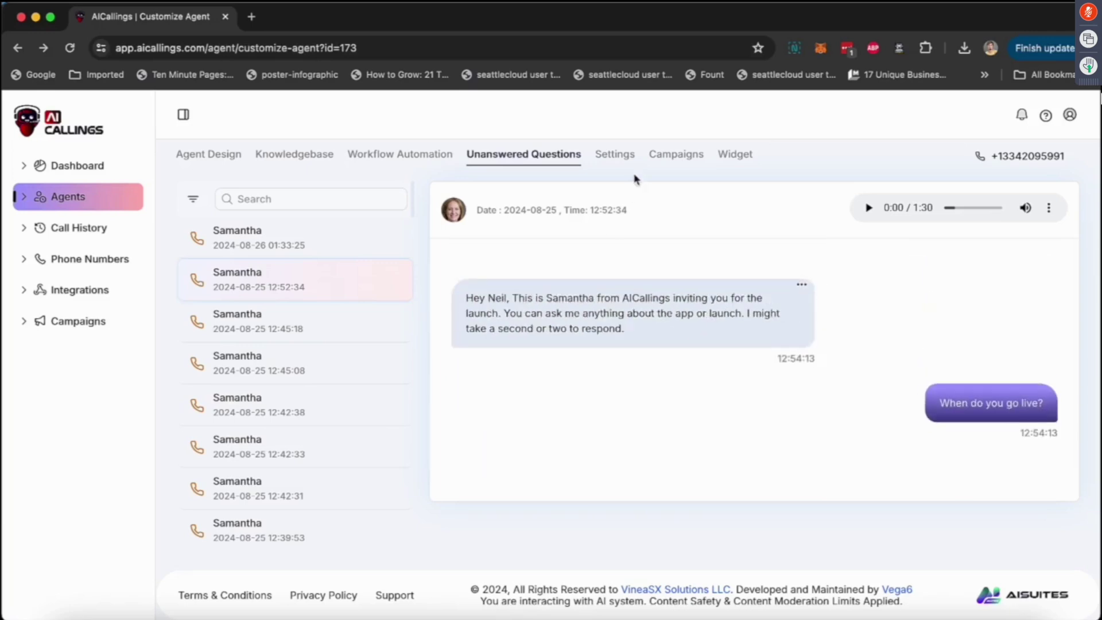
pyautogui.click(615, 161)
# Step: Inspect the Accent and Gender voice filters, closing both without changes
pyautogui.scroll(-2, 701, 356)
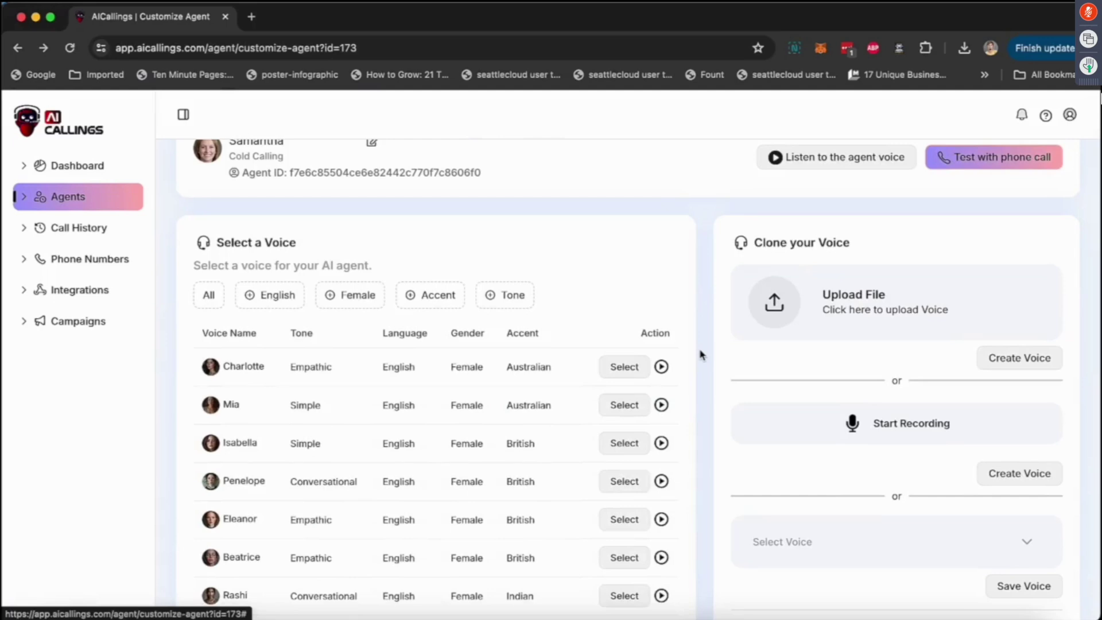
pyautogui.click(433, 304)
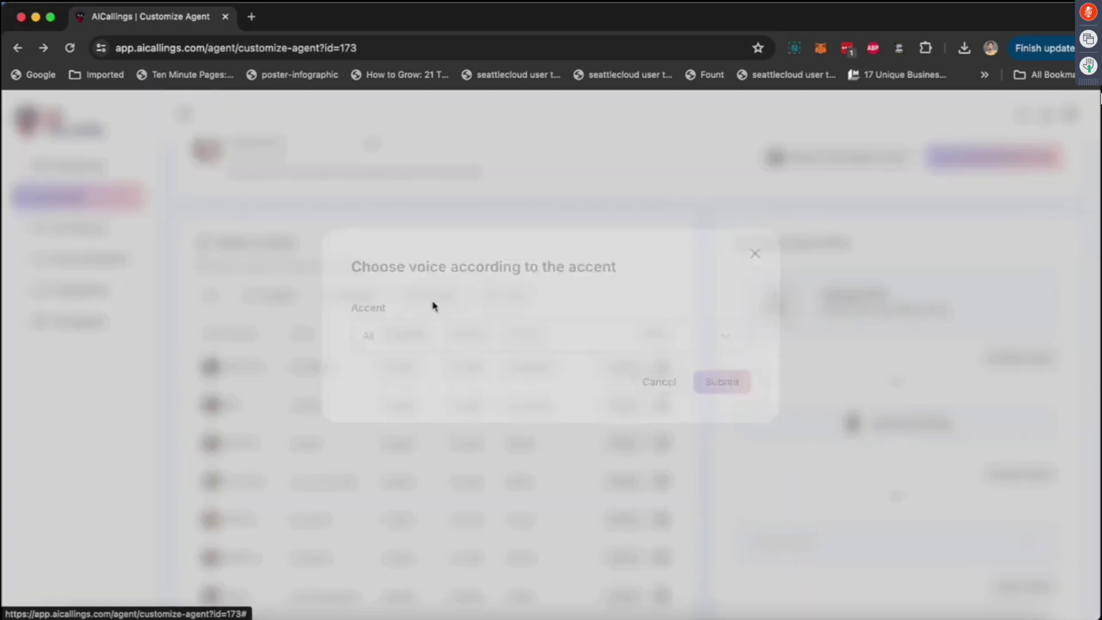
pyautogui.click(516, 374)
pyautogui.scroll(-5, 502, 453)
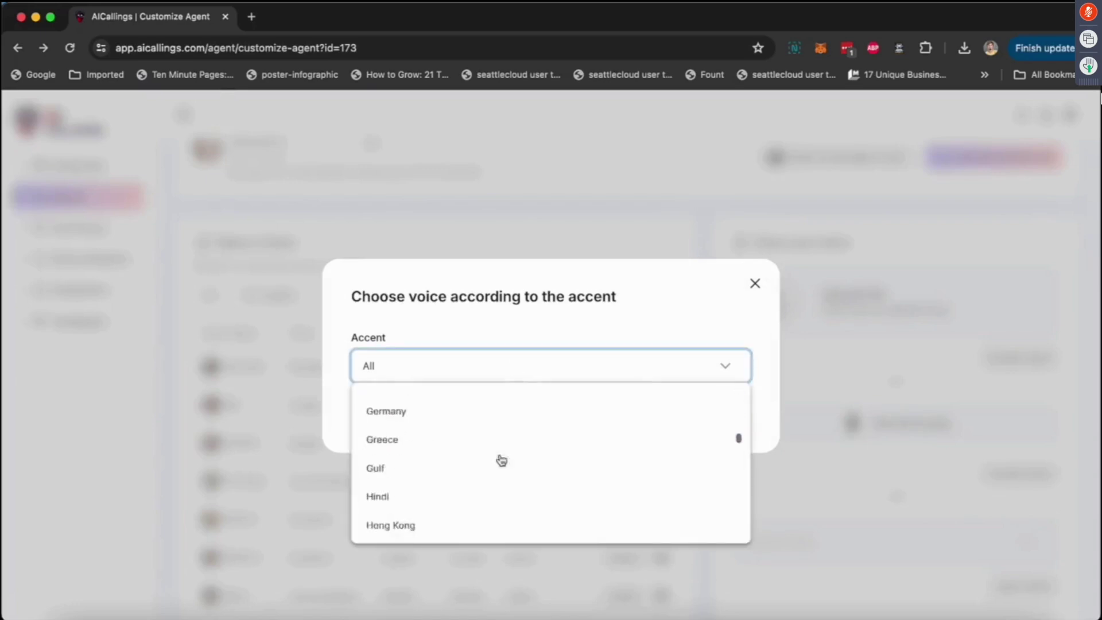
pyautogui.click(755, 283)
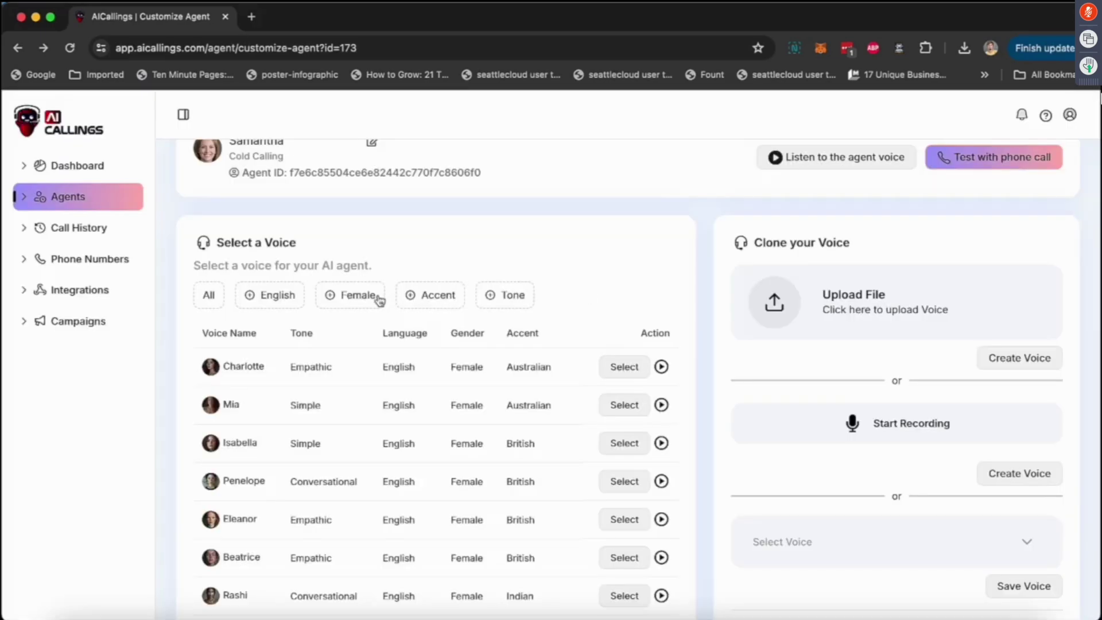
pyautogui.click(356, 296)
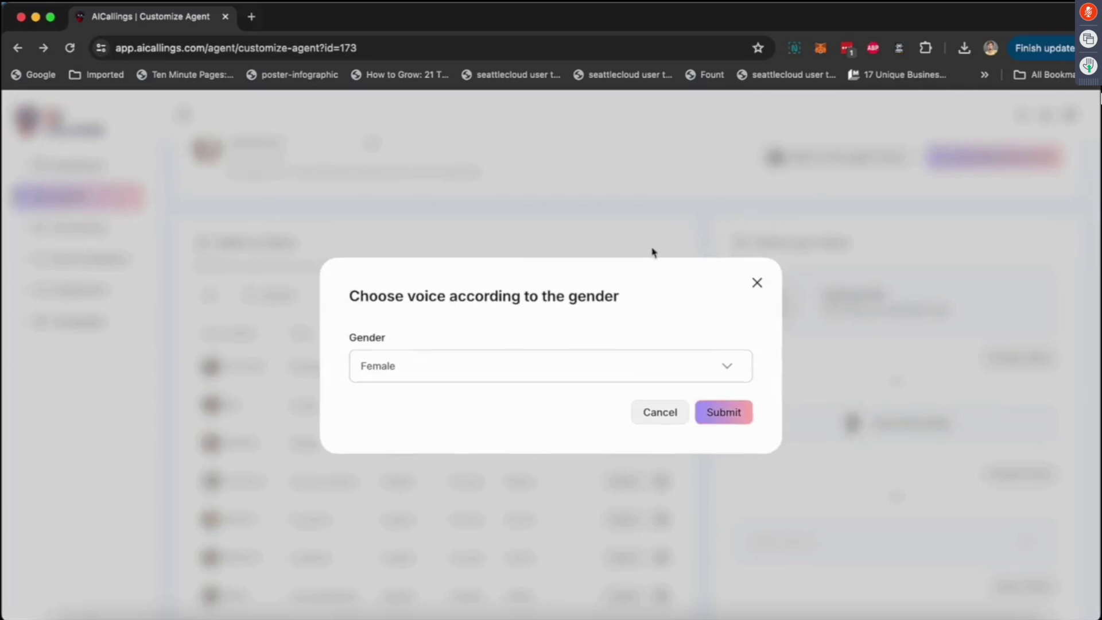
pyautogui.click(755, 283)
# Step: Inspect the Language and Tone voice filters, closing both without changes
pyautogui.click(270, 293)
pyautogui.click(503, 368)
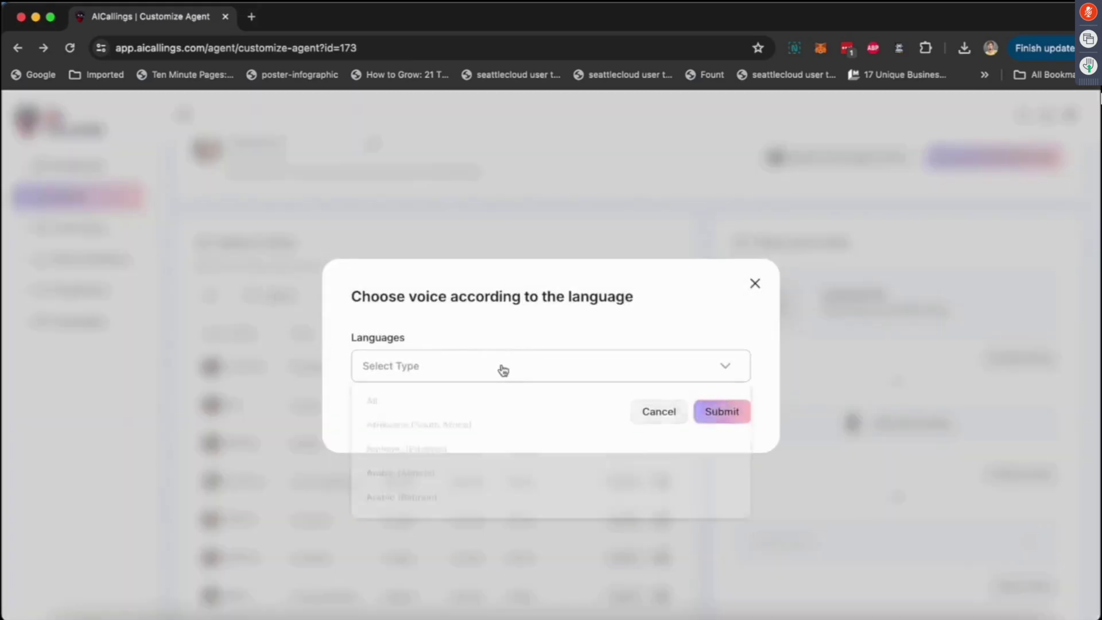
pyautogui.scroll(-20, 477, 457)
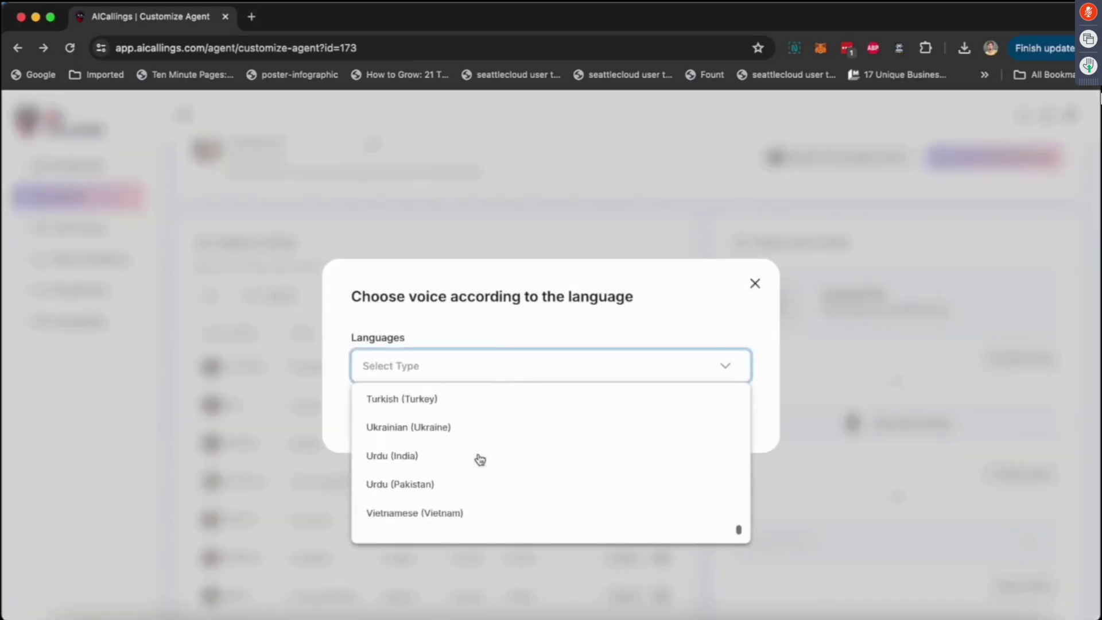
pyautogui.click(755, 283)
pyautogui.click(507, 293)
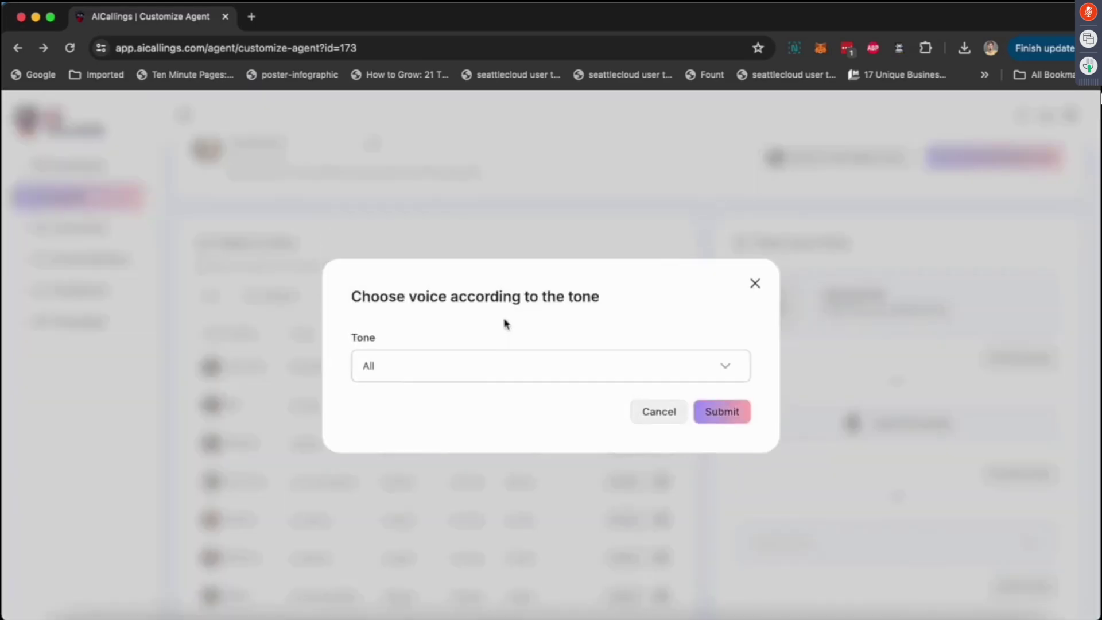
pyautogui.click(487, 367)
pyautogui.scroll(-3, 487, 442)
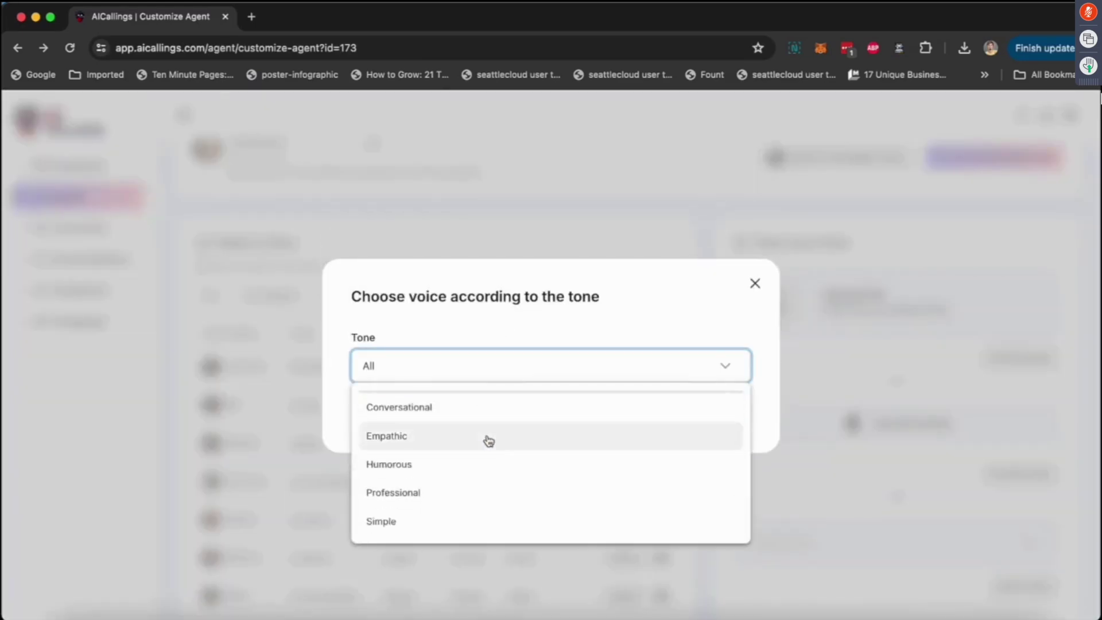
pyautogui.click(755, 283)
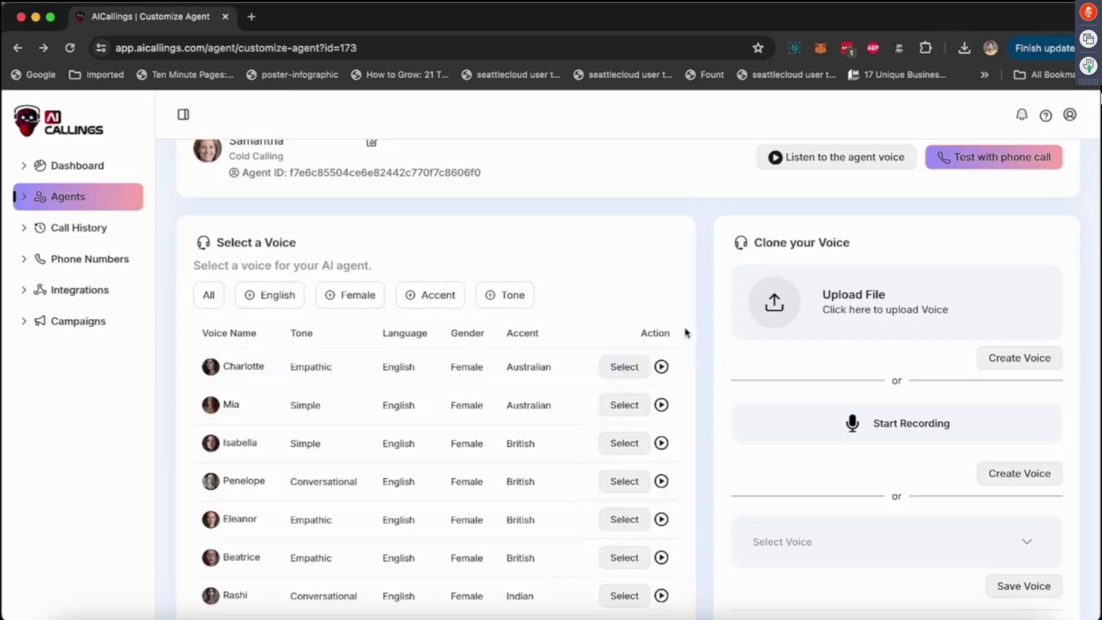
# Step: Preview Charlotte's voice, then jump to page 7 of the voice list
pyautogui.click(664, 369)
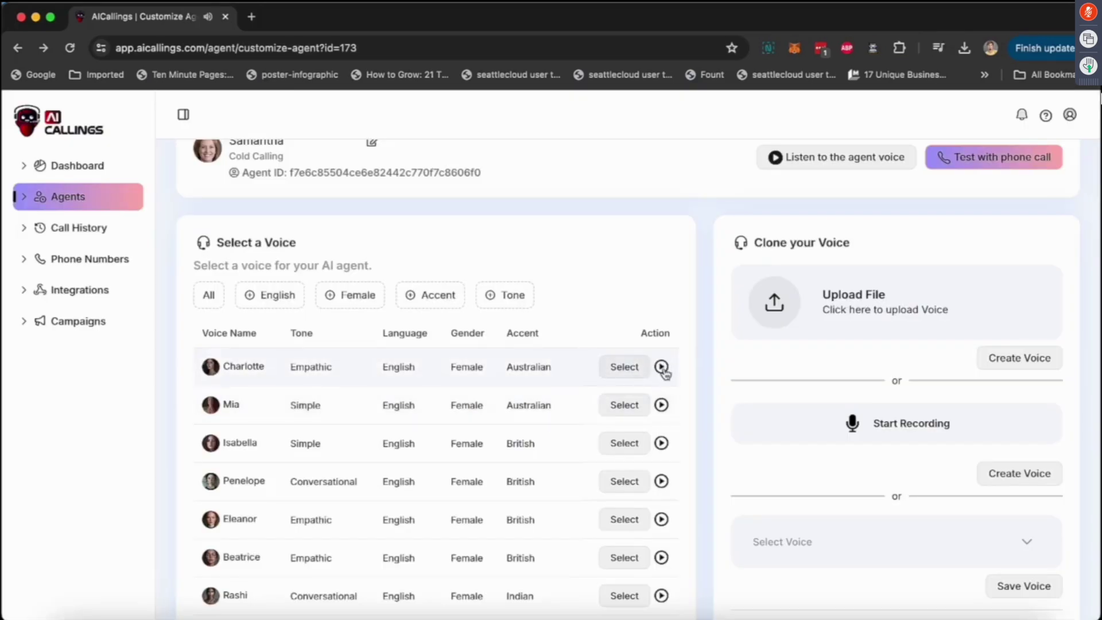
pyautogui.scroll(-10, 431, 453)
pyautogui.scroll(5, 431, 453)
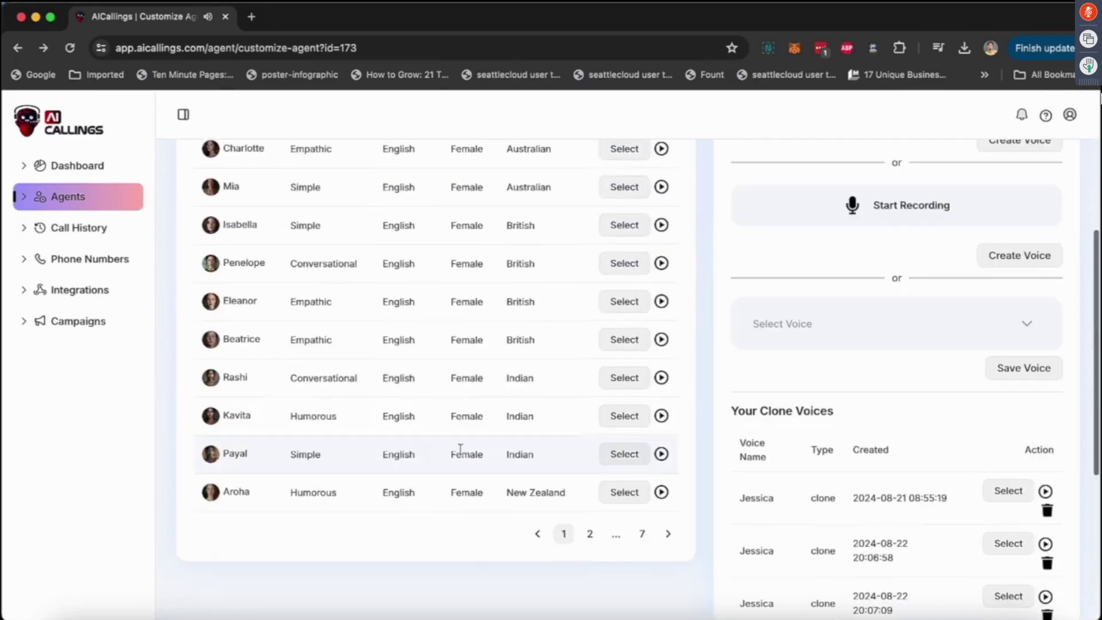
pyautogui.click(642, 534)
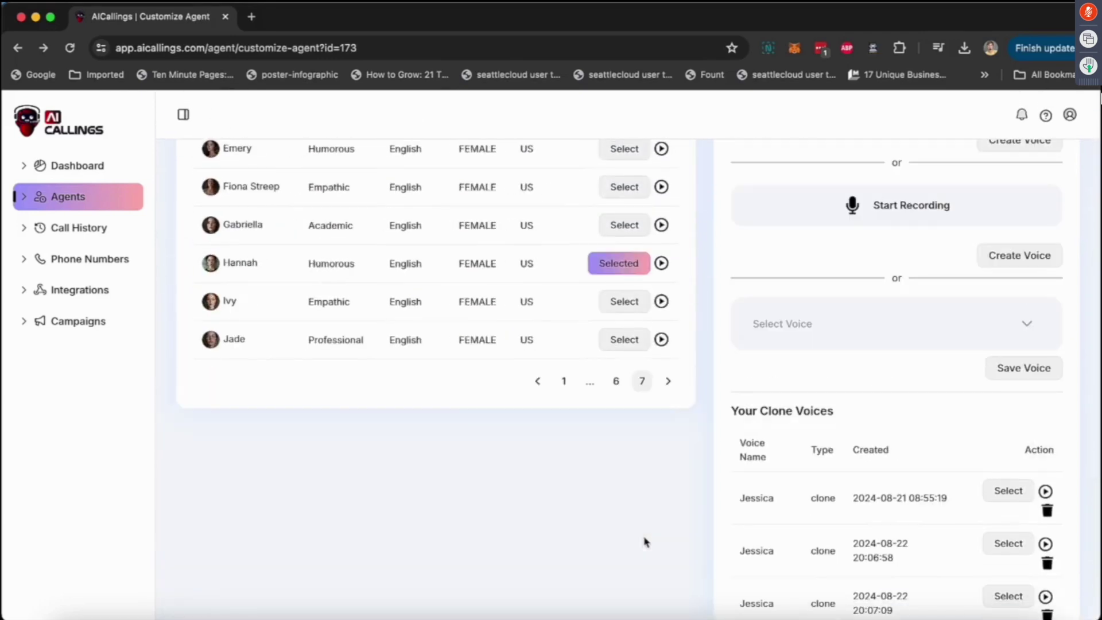
pyautogui.scroll(3, 445, 398)
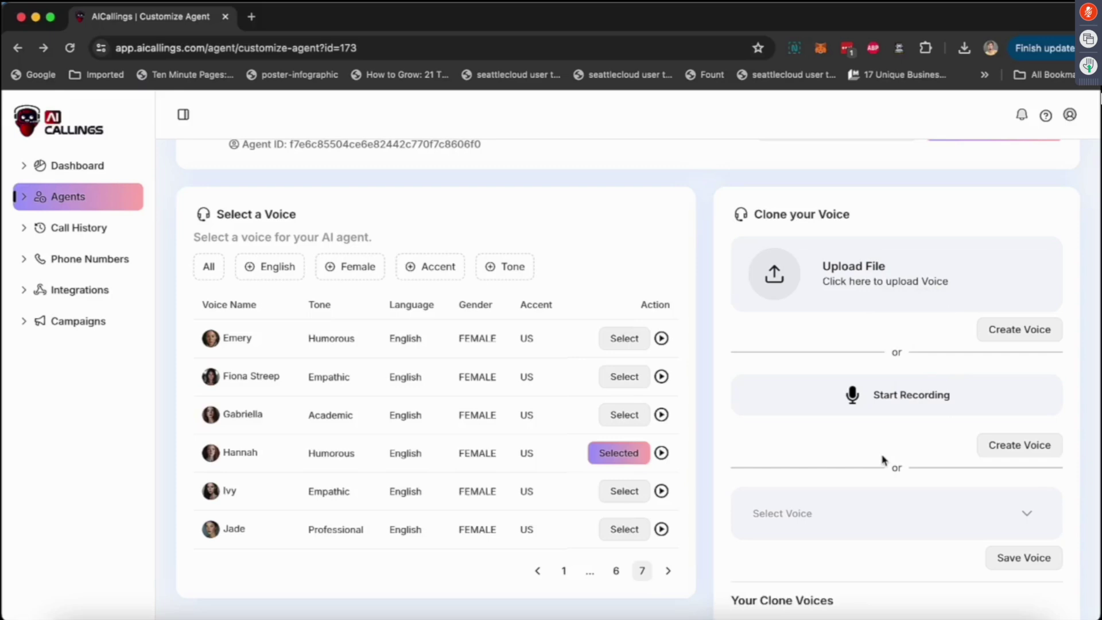
pyautogui.scroll(-4, 882, 459)
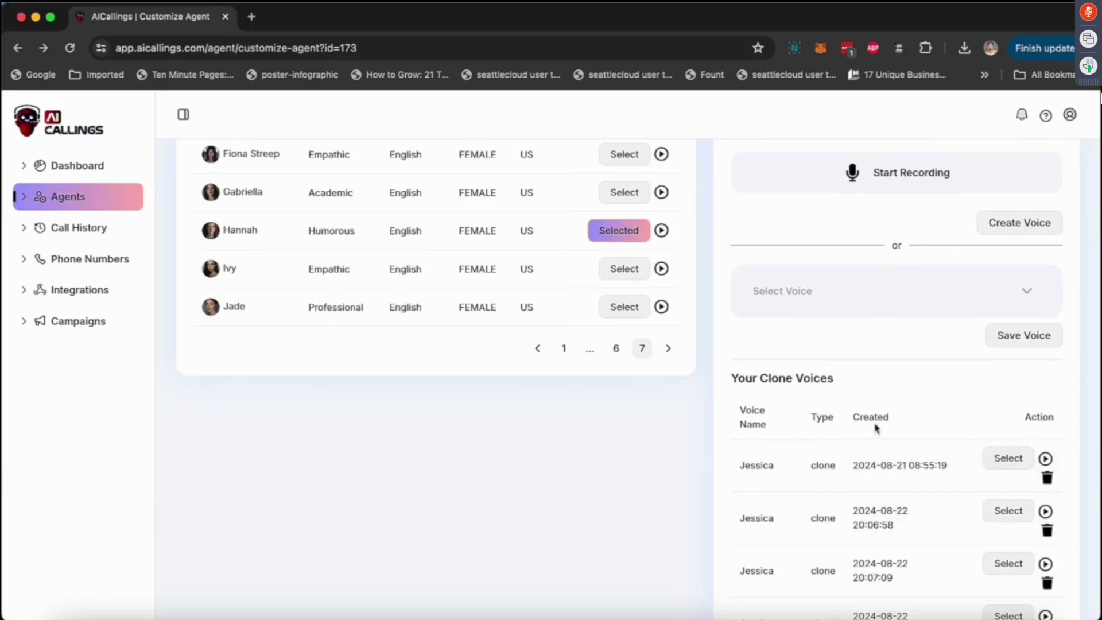
pyautogui.scroll(-3, 876, 428)
pyautogui.scroll(7, 876, 427)
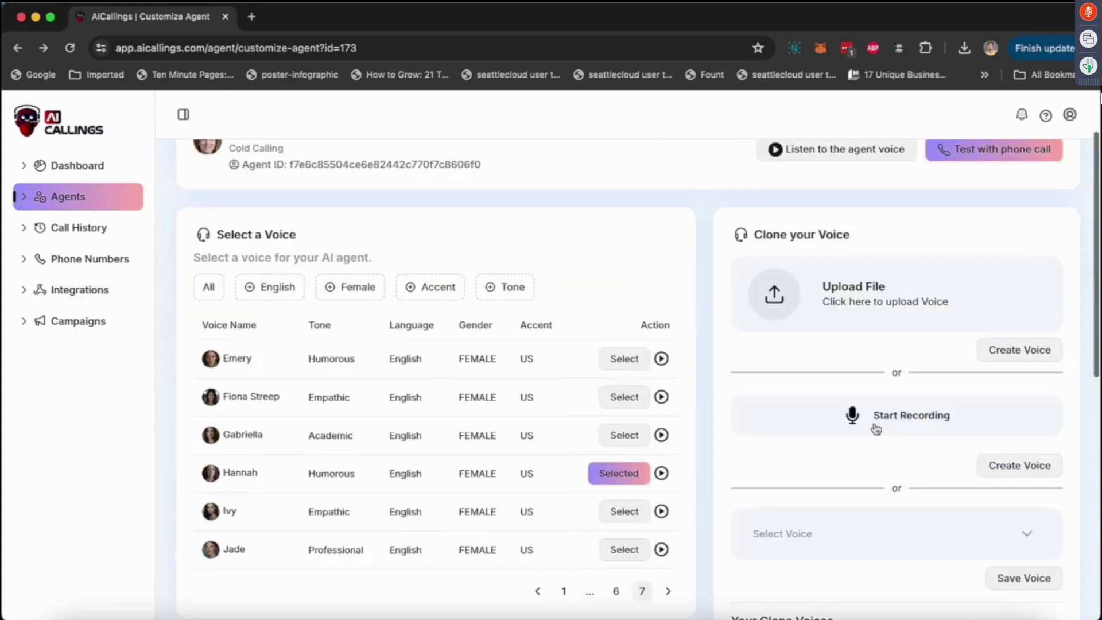
pyautogui.scroll(-6, 876, 427)
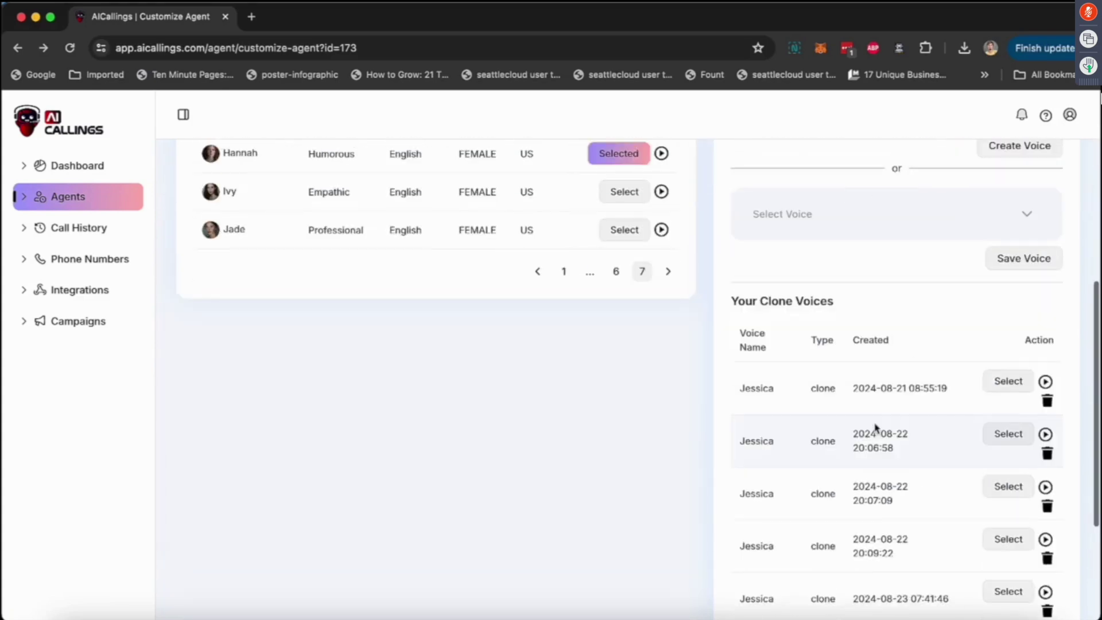
pyautogui.click(876, 221)
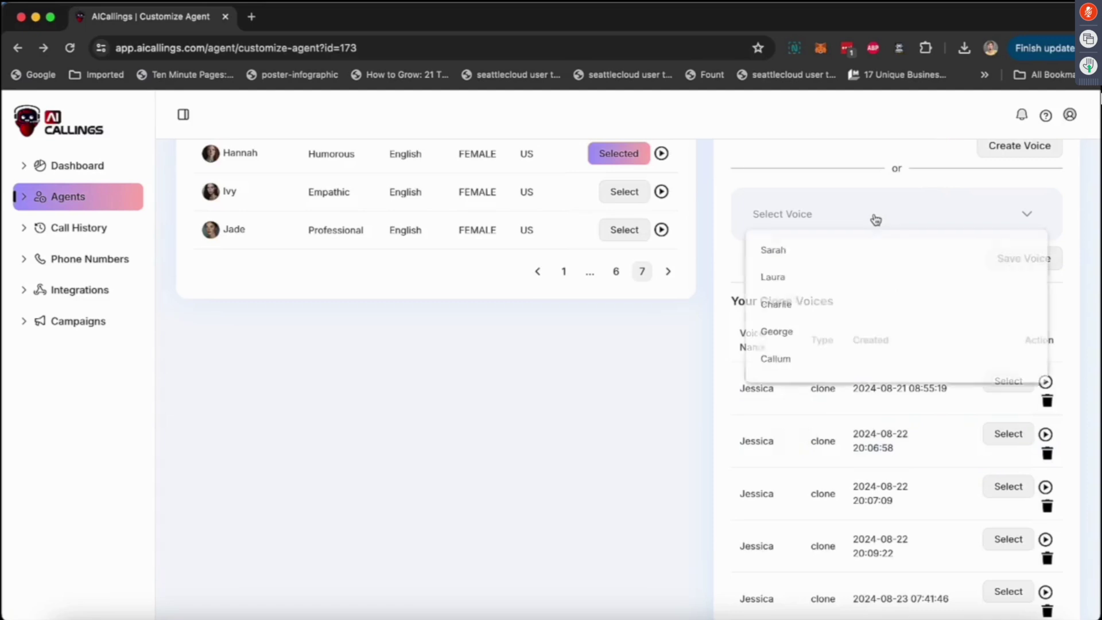
pyautogui.scroll(-6, 843, 337)
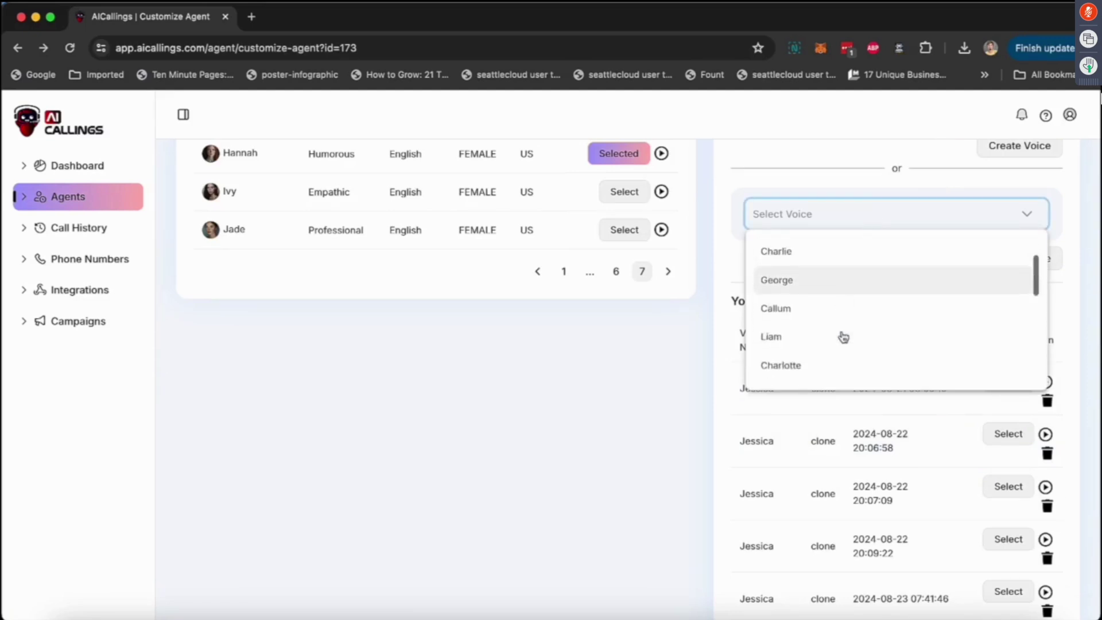
pyautogui.scroll(-3, 843, 336)
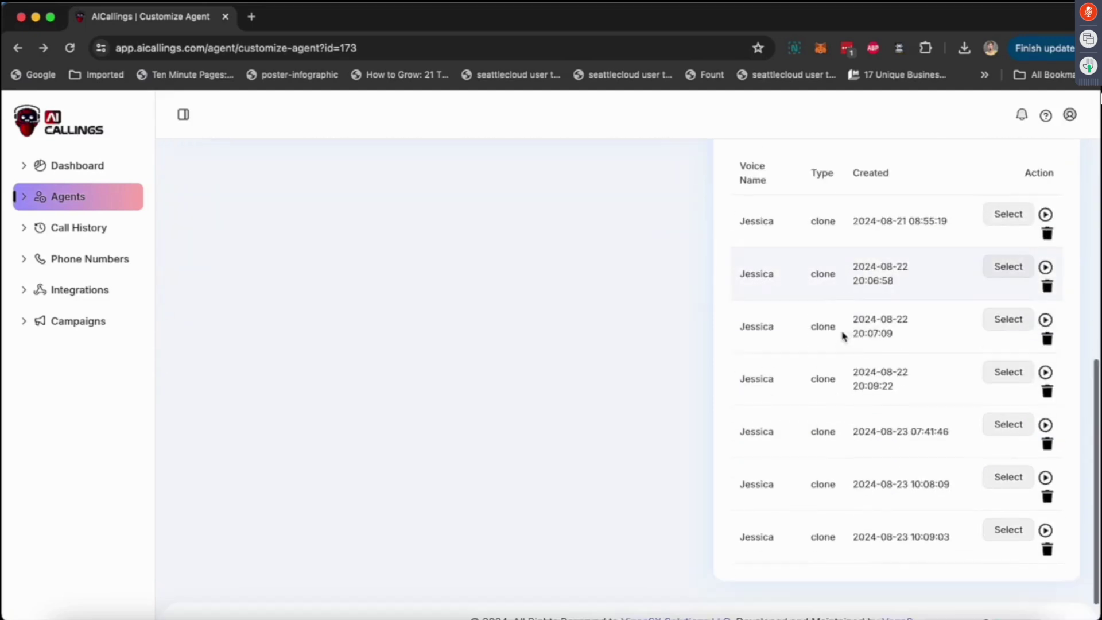
pyautogui.scroll(7, 842, 335)
pyautogui.click(763, 485)
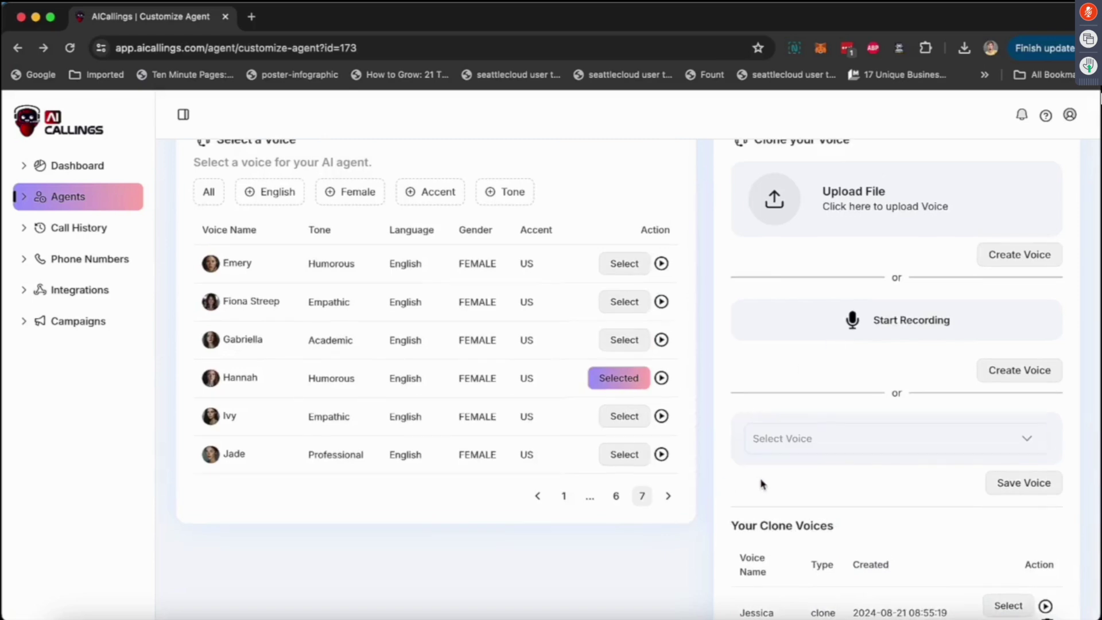
pyautogui.scroll(3, 763, 485)
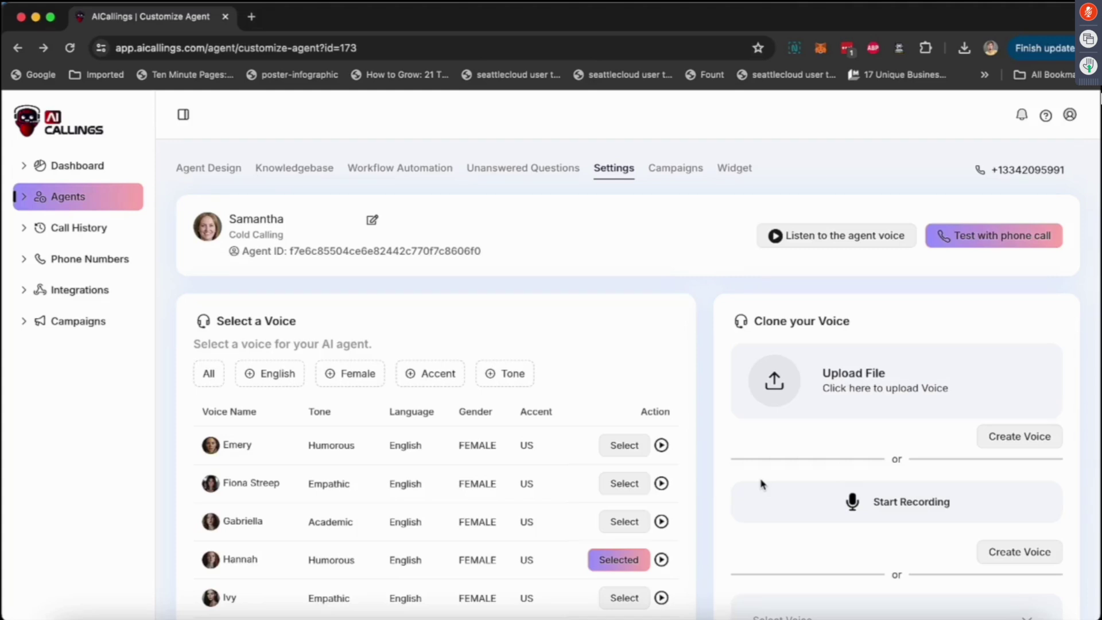
# Step: View the Campaign List, start a new campaign and cancel it without saving
pyautogui.click(681, 175)
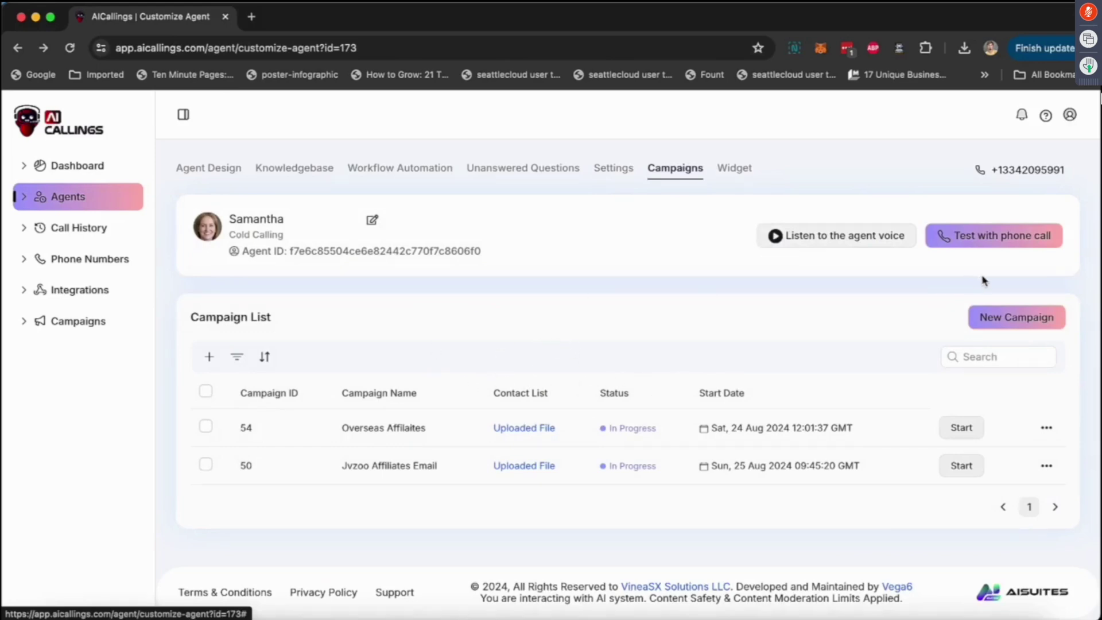
pyautogui.click(1001, 324)
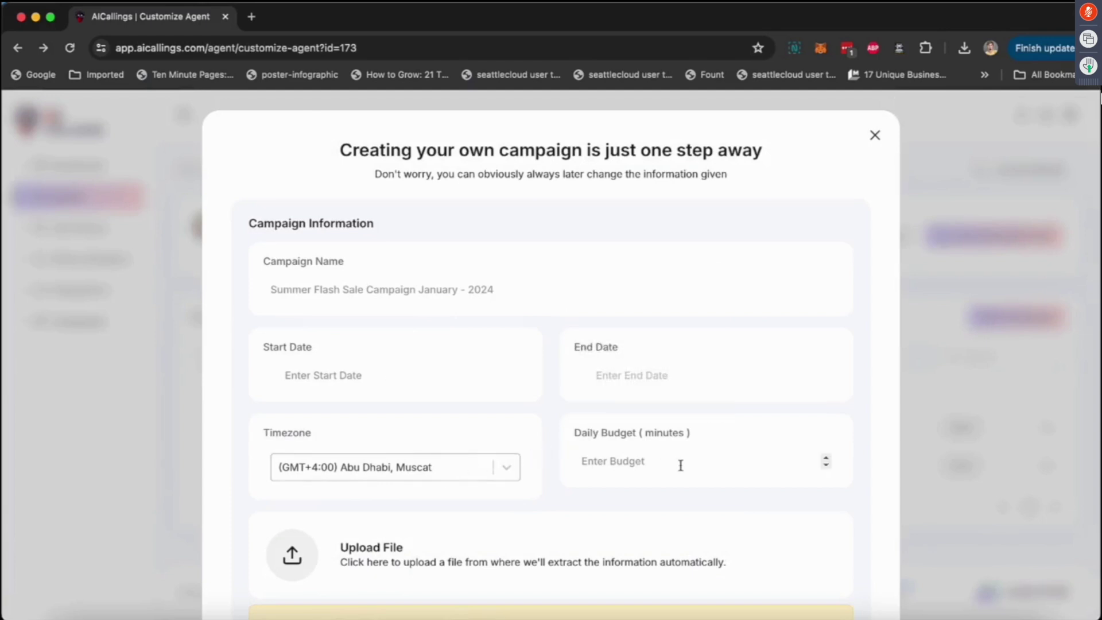
pyautogui.scroll(-3, 720, 462)
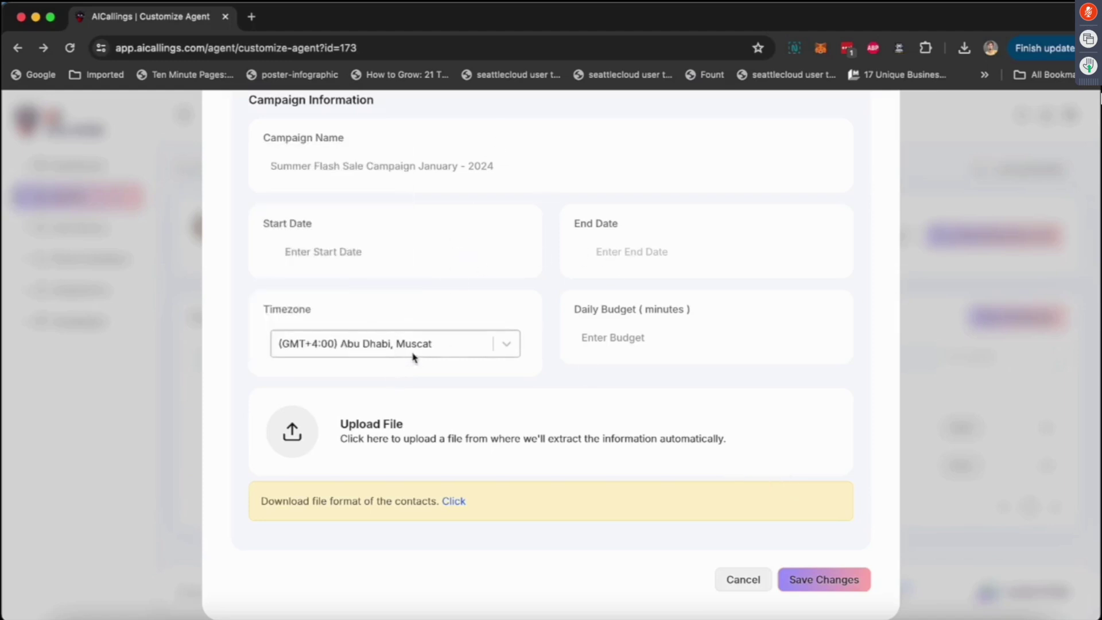
pyautogui.moveTo(393, 441)
pyautogui.moveTo(540, 441)
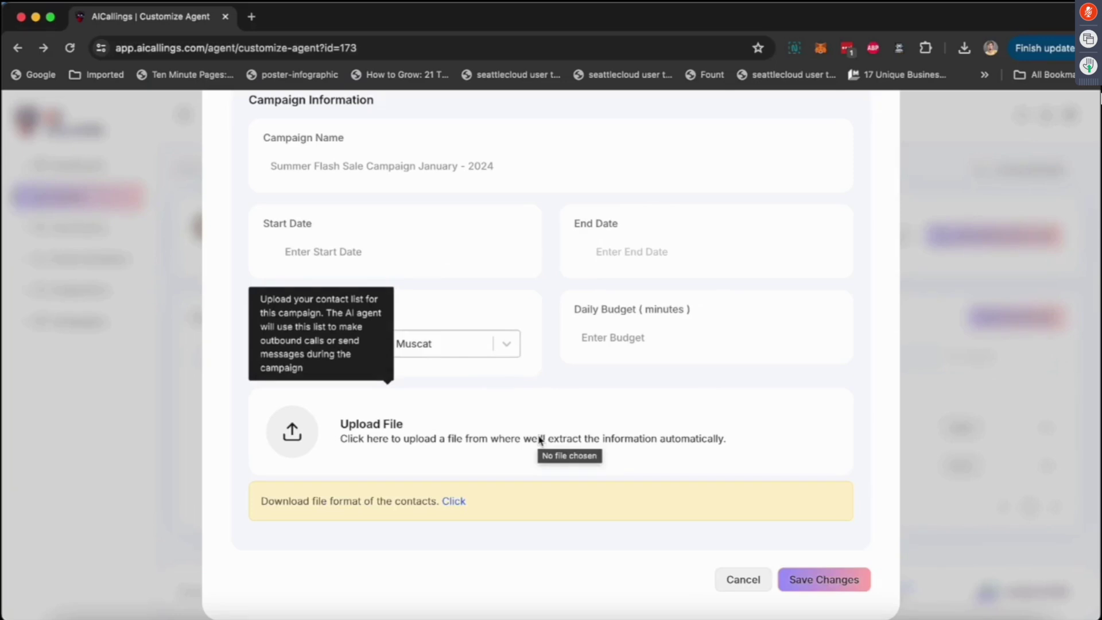
pyautogui.click(749, 588)
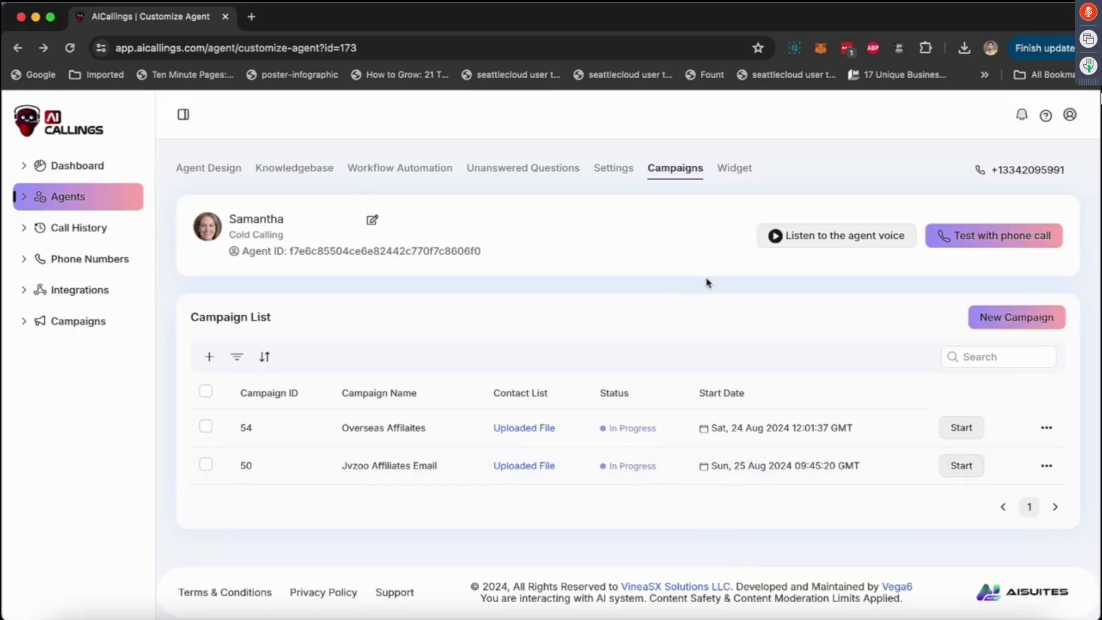
pyautogui.click(734, 169)
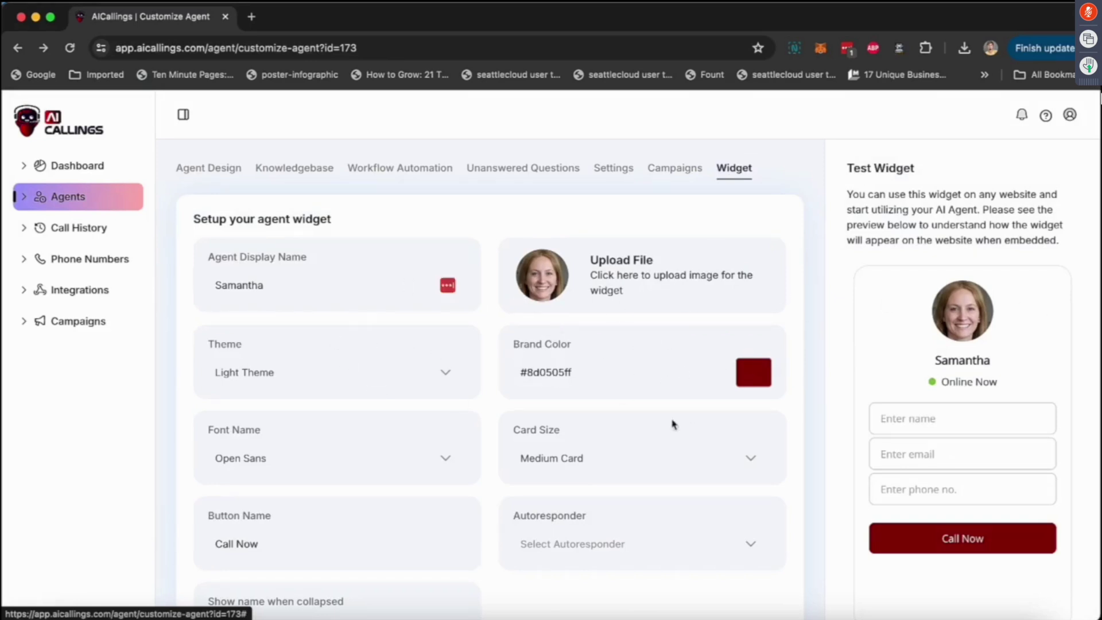
# Step: Try the name, email and phone fields in the Test Widget preview
pyautogui.click(910, 418)
pyautogui.click(931, 447)
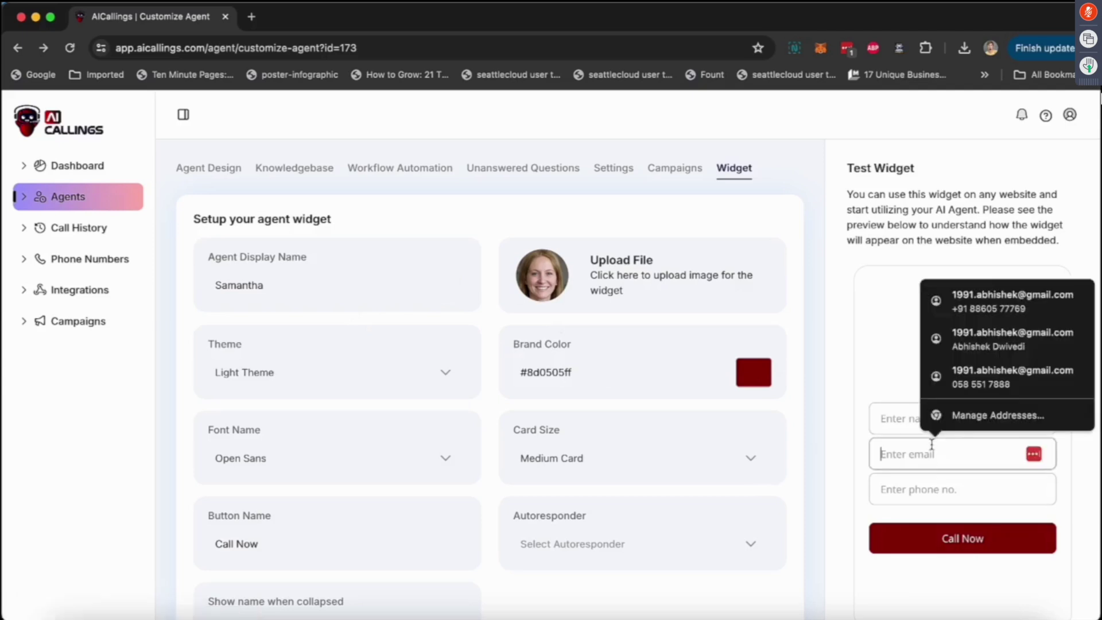
pyautogui.click(931, 482)
pyautogui.click(855, 444)
# Step: Confirm the Autoresponder dropdown is empty, then open a new browser tab
pyautogui.scroll(-1, 637, 520)
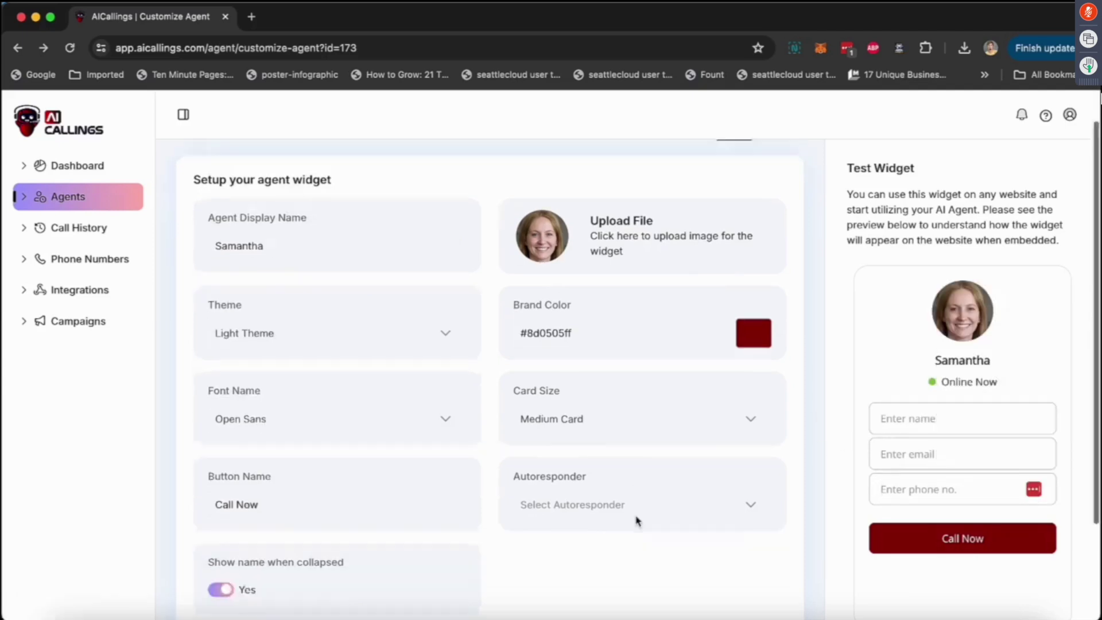
pyautogui.scroll(-2, 636, 521)
pyautogui.click(631, 418)
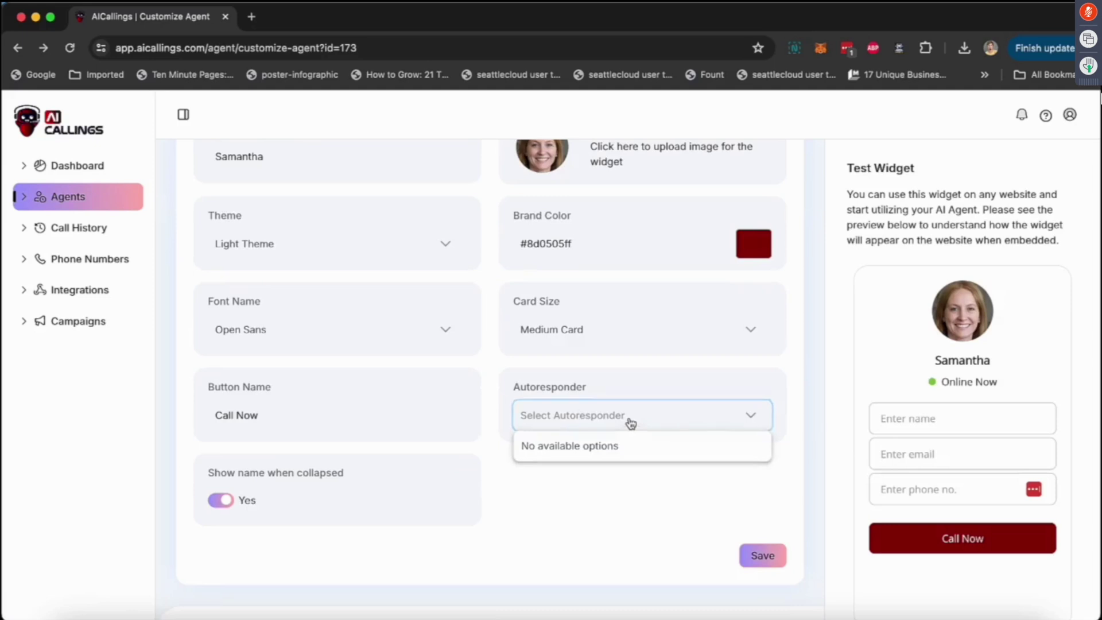
pyautogui.click(631, 423)
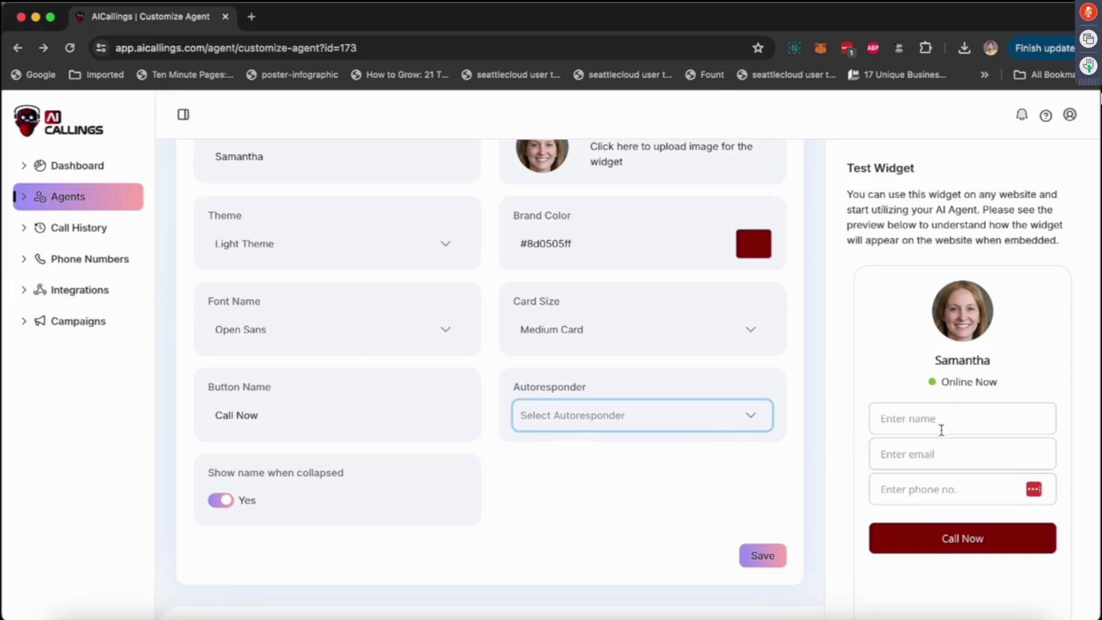
pyautogui.click(914, 491)
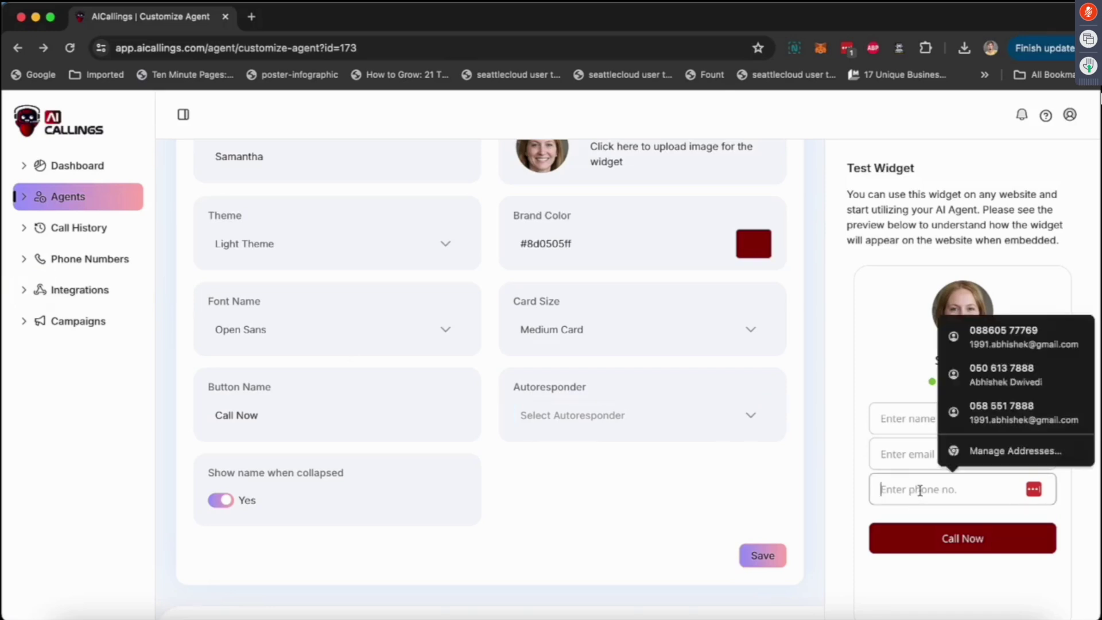
pyautogui.click(584, 502)
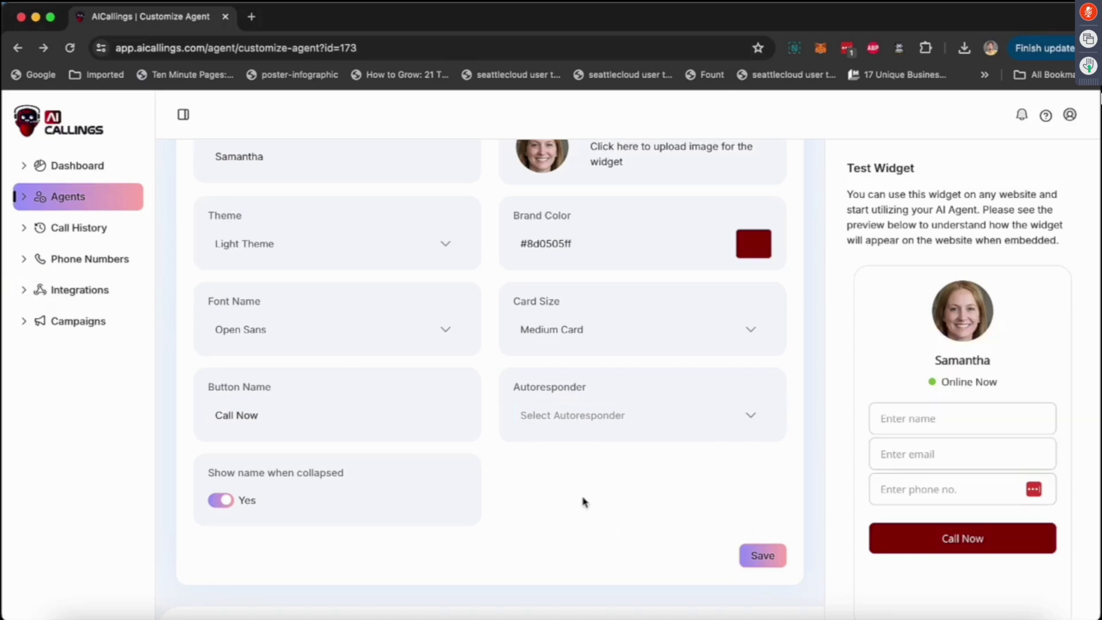
pyautogui.press('super+t')
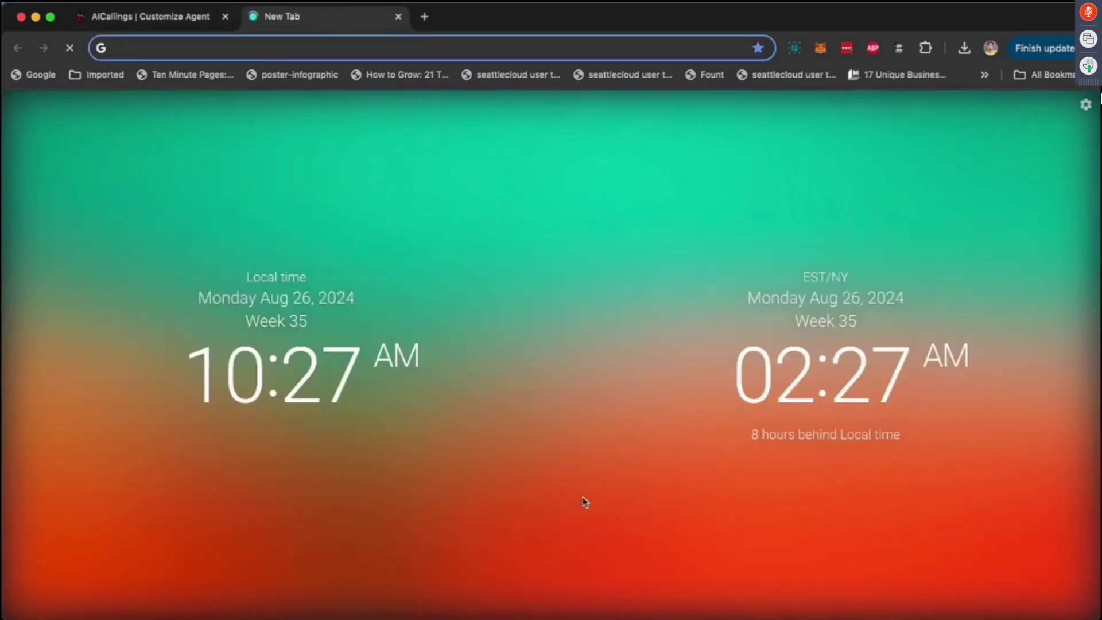
# Step: Load aicallings.com/partners/ in the new tab
pyautogui.write('aicall')
pyautogui.press('Right')
pyautogui.press('BackSpace')
pyautogui.press('BackSpace')
pyautogui.press('BackSpace')
pyautogui.press('BackSpace')
pyautogui.press('BackSpace')
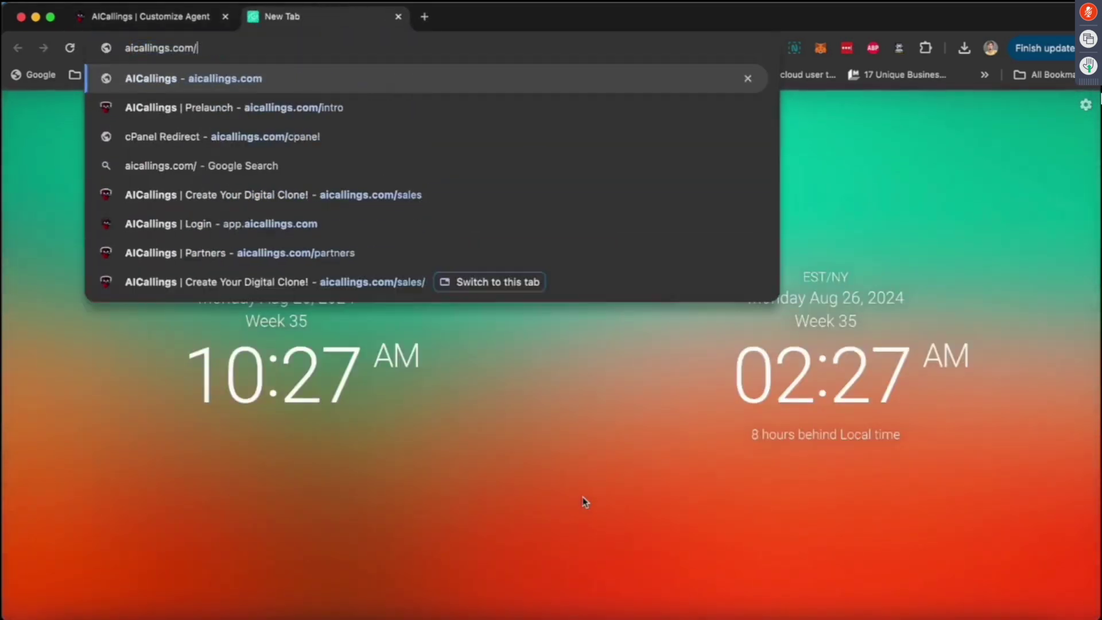
pyautogui.write('part')
pyautogui.press('Return')
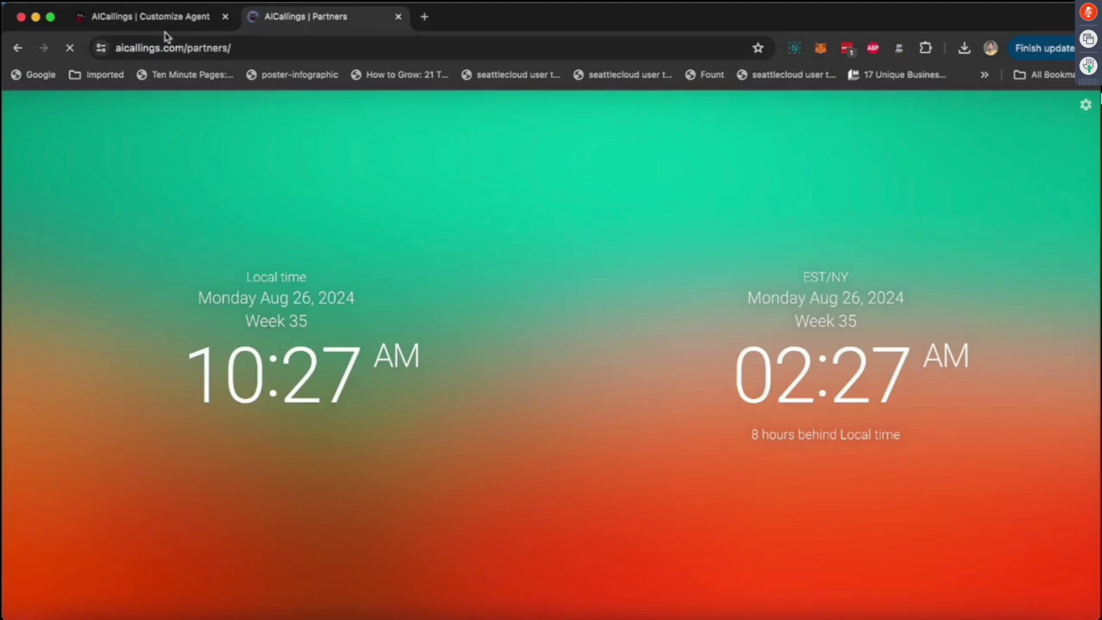
# Step: Compare the Customize Agent preview widget with the widget embedded on the Partners page
pyautogui.click(173, 25)
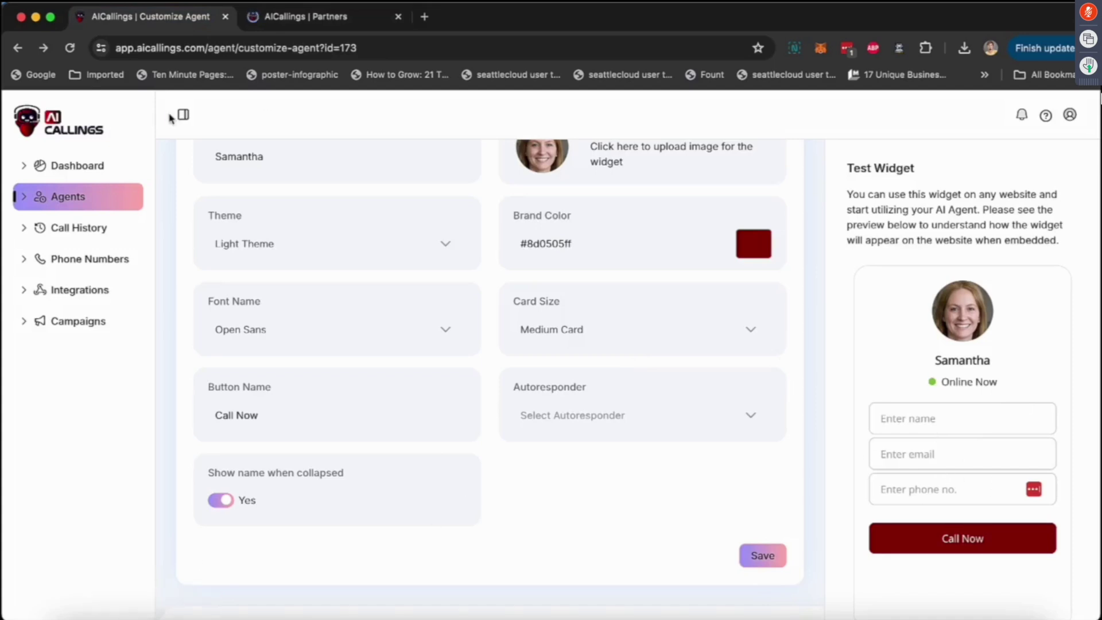
pyautogui.click(948, 488)
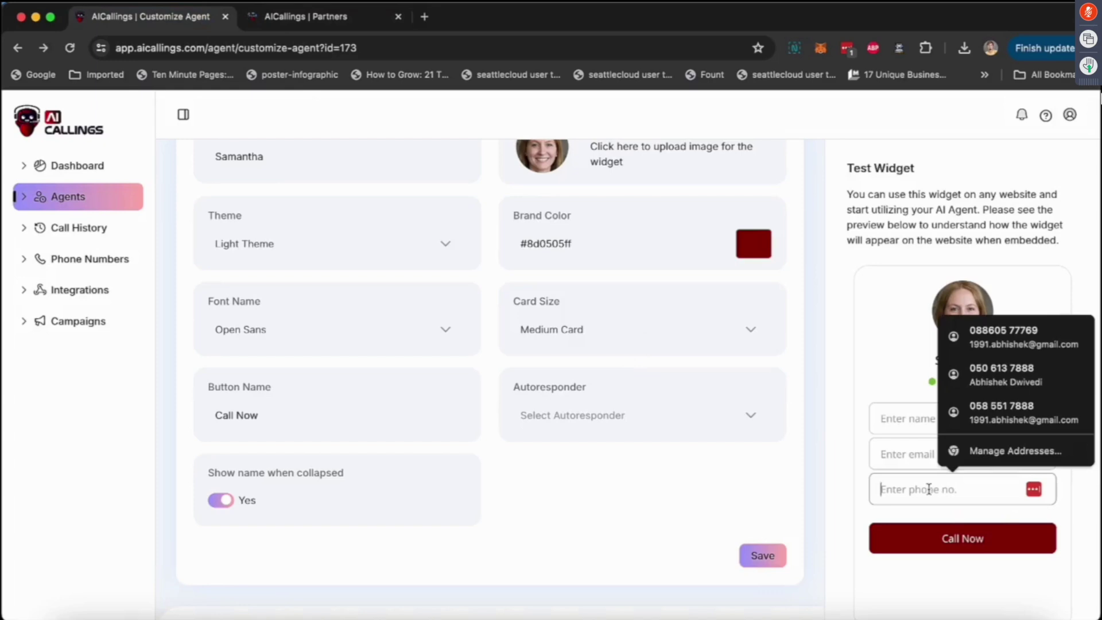
pyautogui.click(836, 531)
pyautogui.hotkey('ctrl', 'Tab')
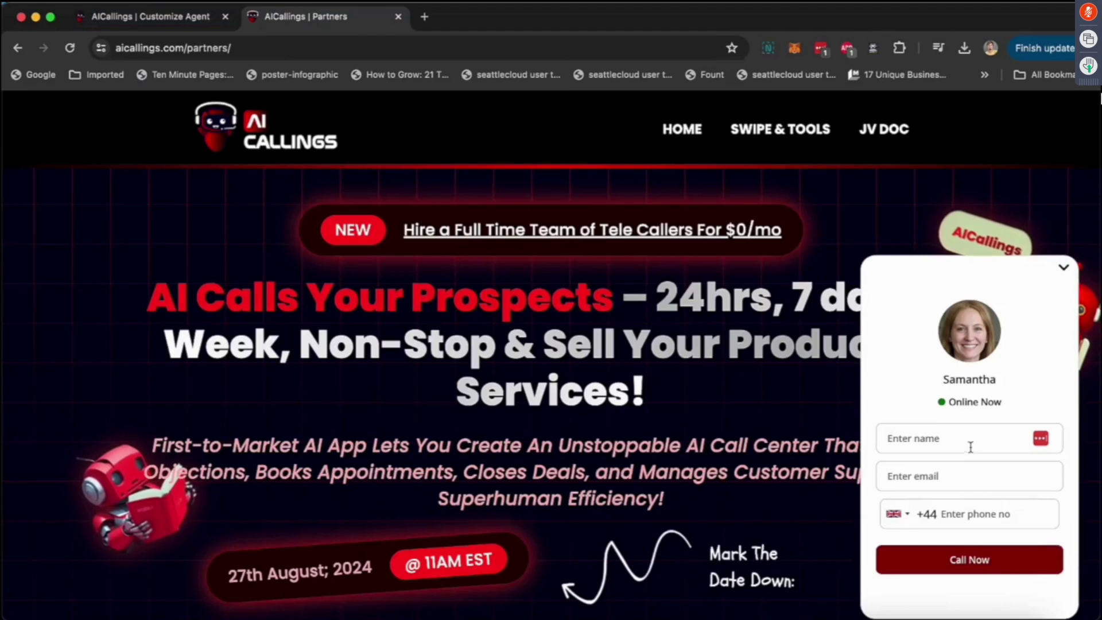
pyautogui.click(965, 439)
pyautogui.click(879, 493)
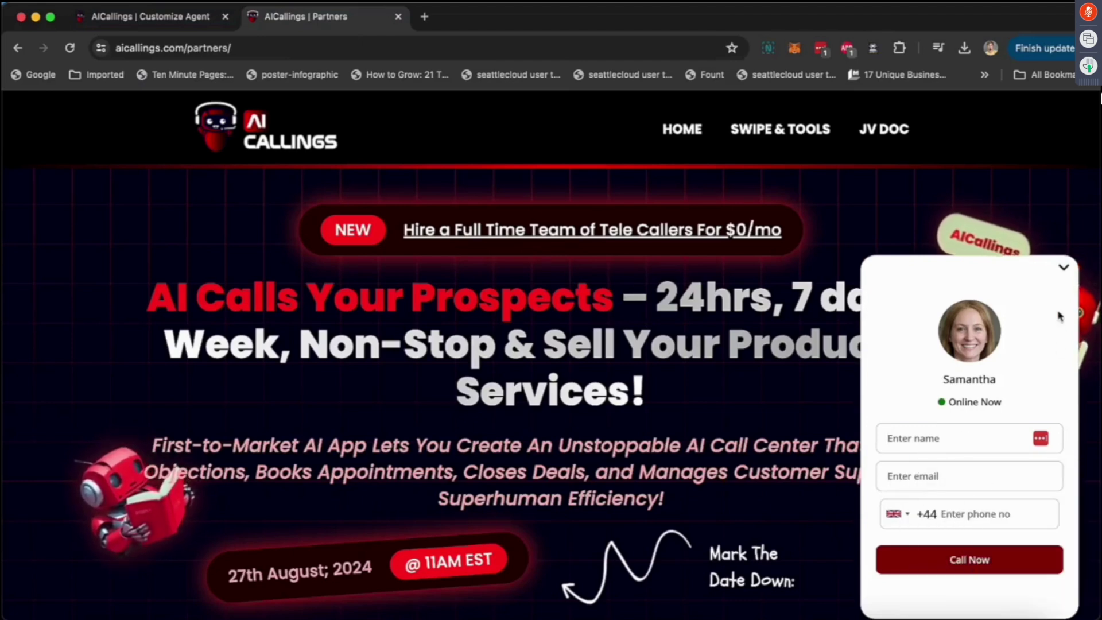
pyautogui.click(173, 17)
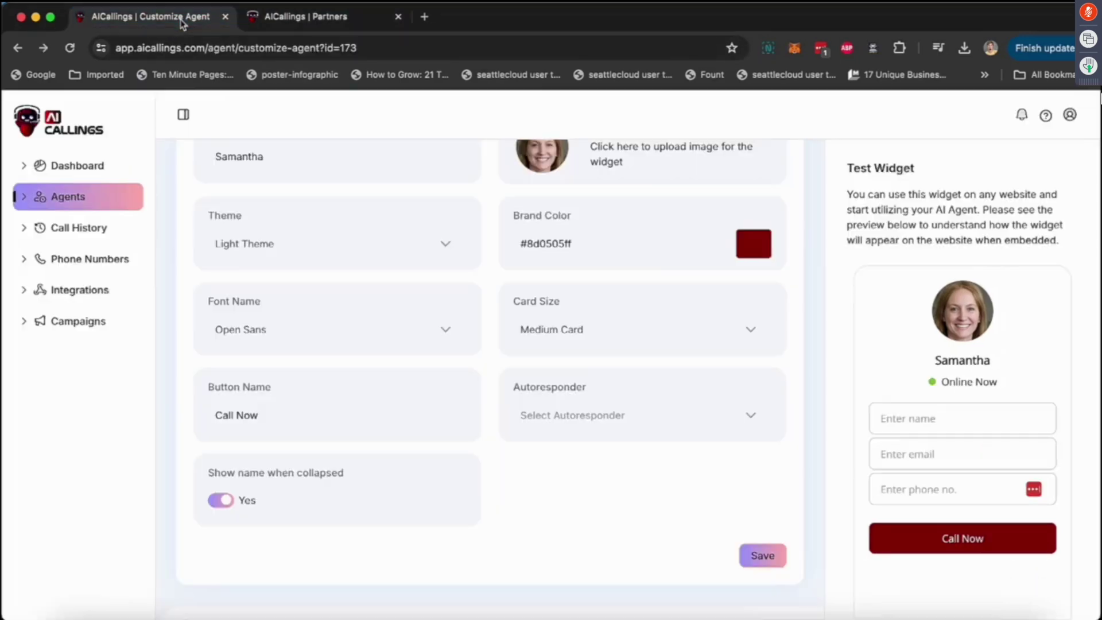
# Step: Close the Partners page and return to Samantha's Agent Design settings for her outbound female cold-calling setup
pyautogui.click(398, 16)
pyautogui.scroll(3, 505, 212)
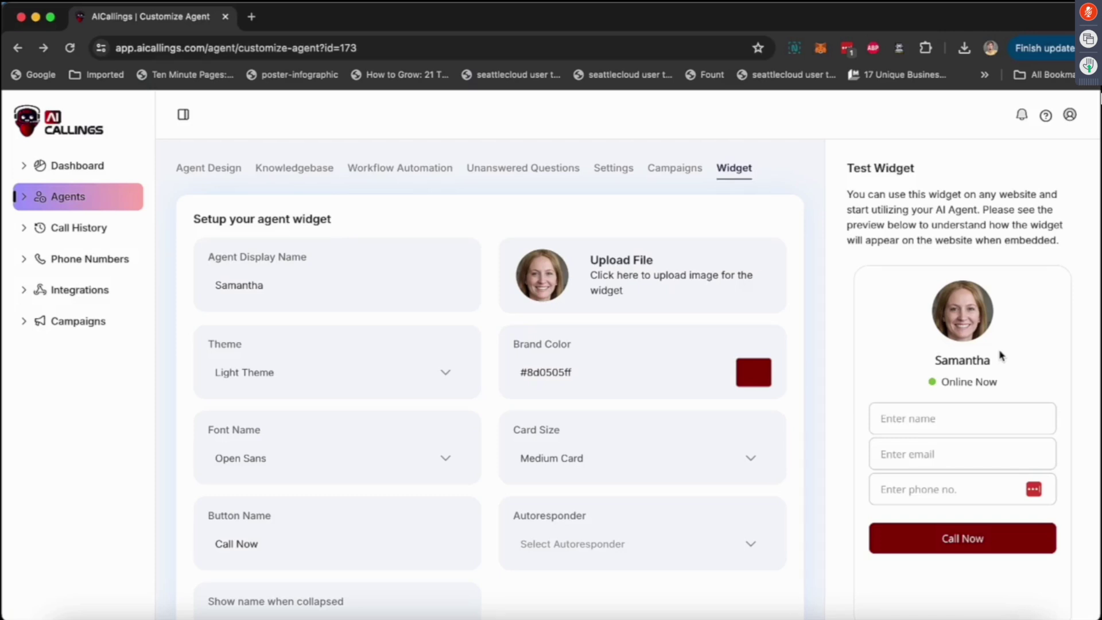
pyautogui.scroll(-3, 816, 471)
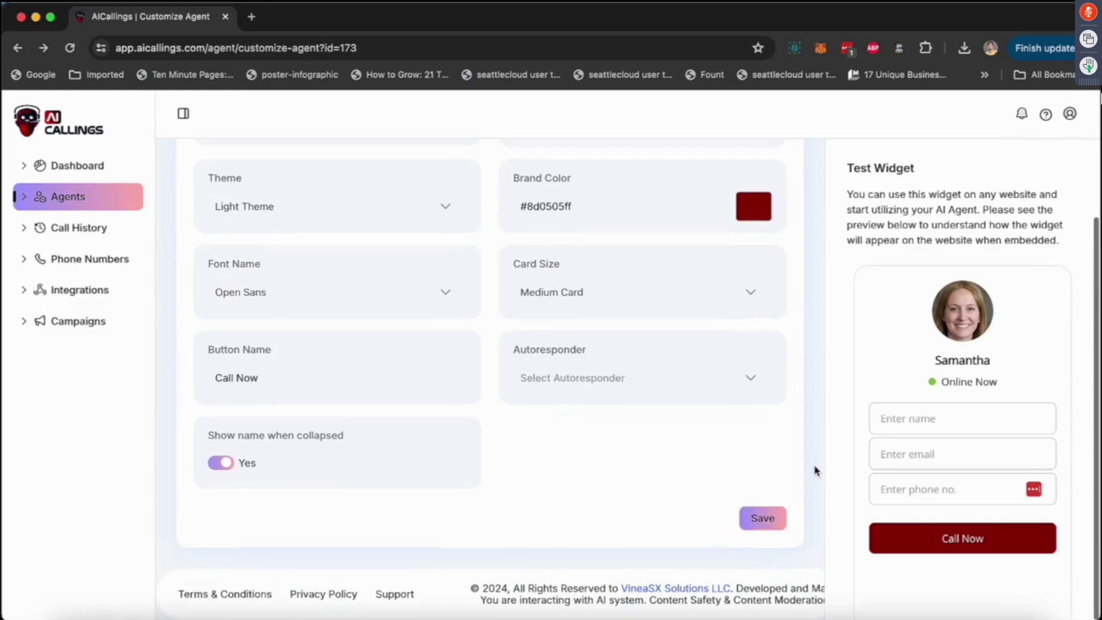
pyautogui.scroll(3, 814, 469)
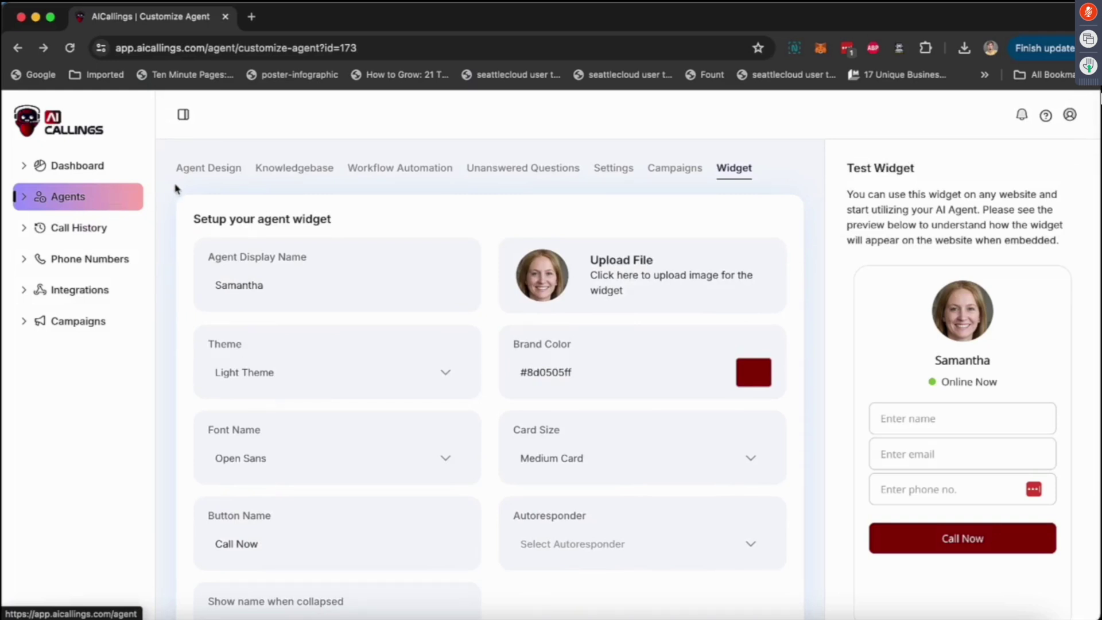
pyautogui.click(209, 169)
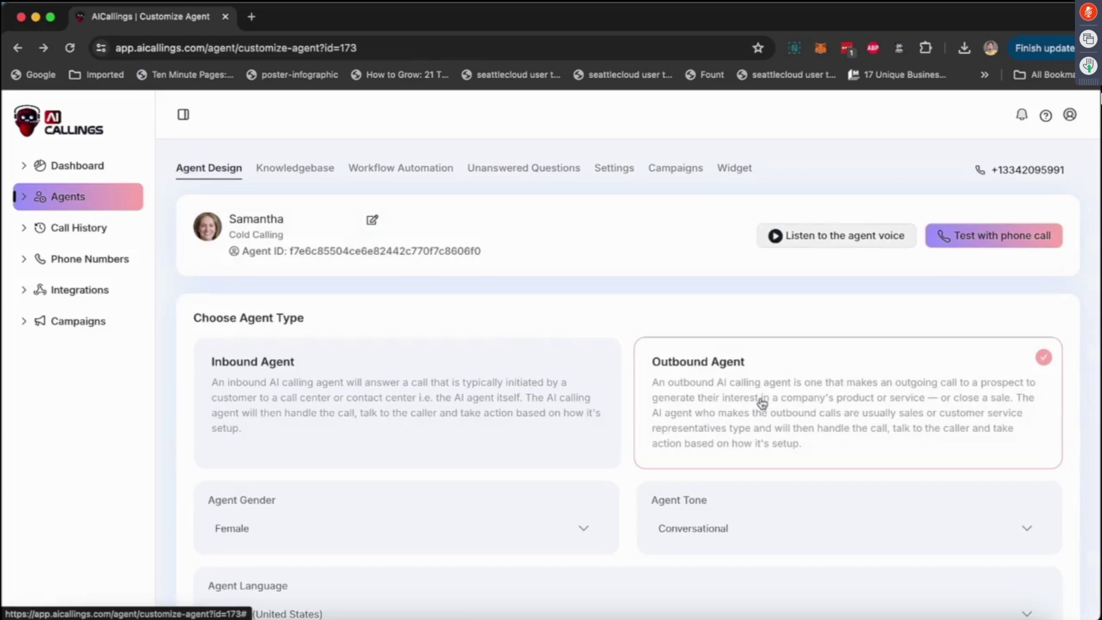
pyautogui.click(689, 176)
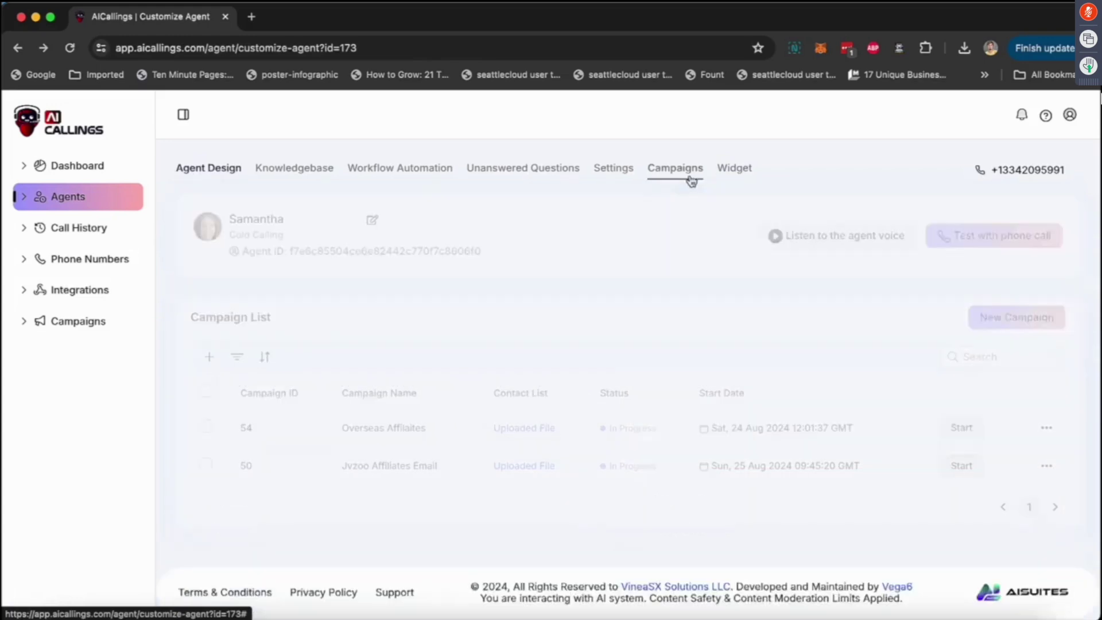
pyautogui.click(733, 175)
pyautogui.click(197, 180)
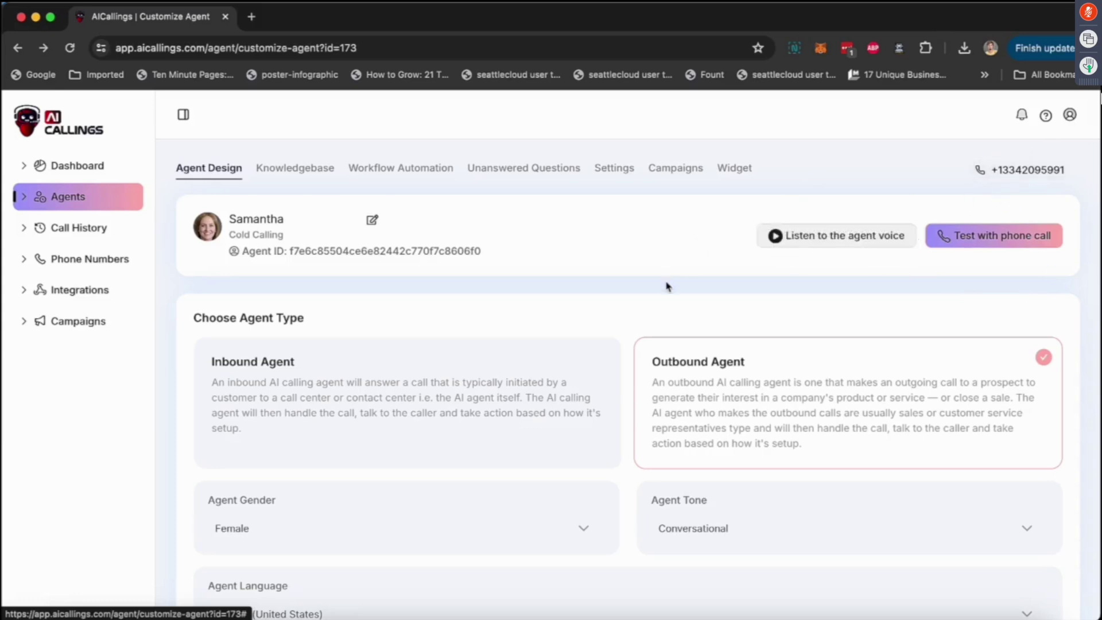
pyautogui.scroll(-6, 626, 345)
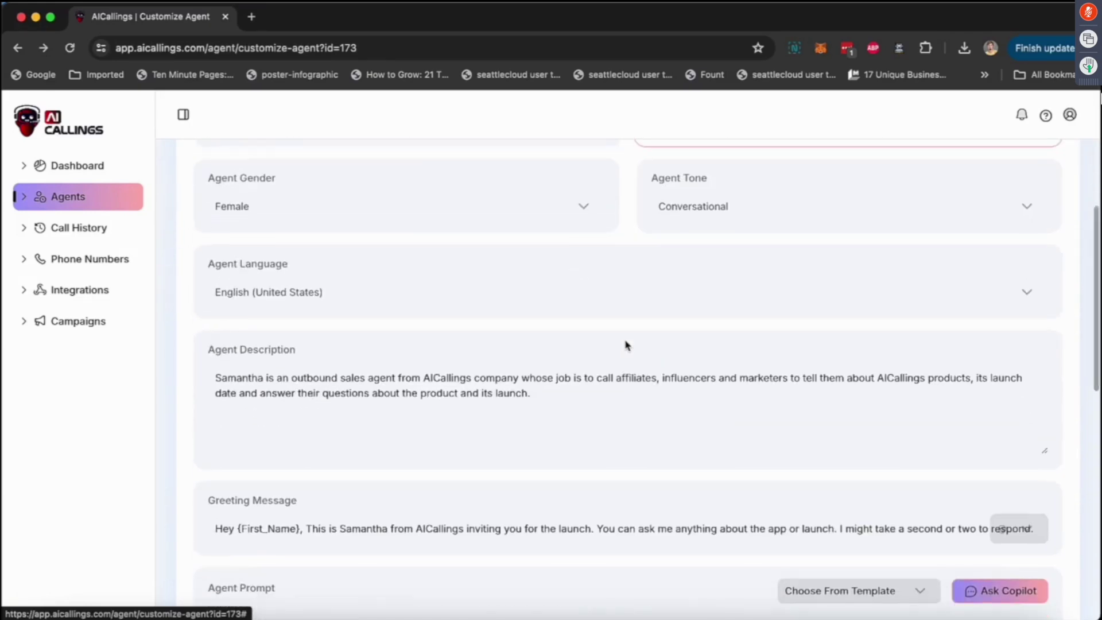
pyautogui.scroll(-10, 627, 344)
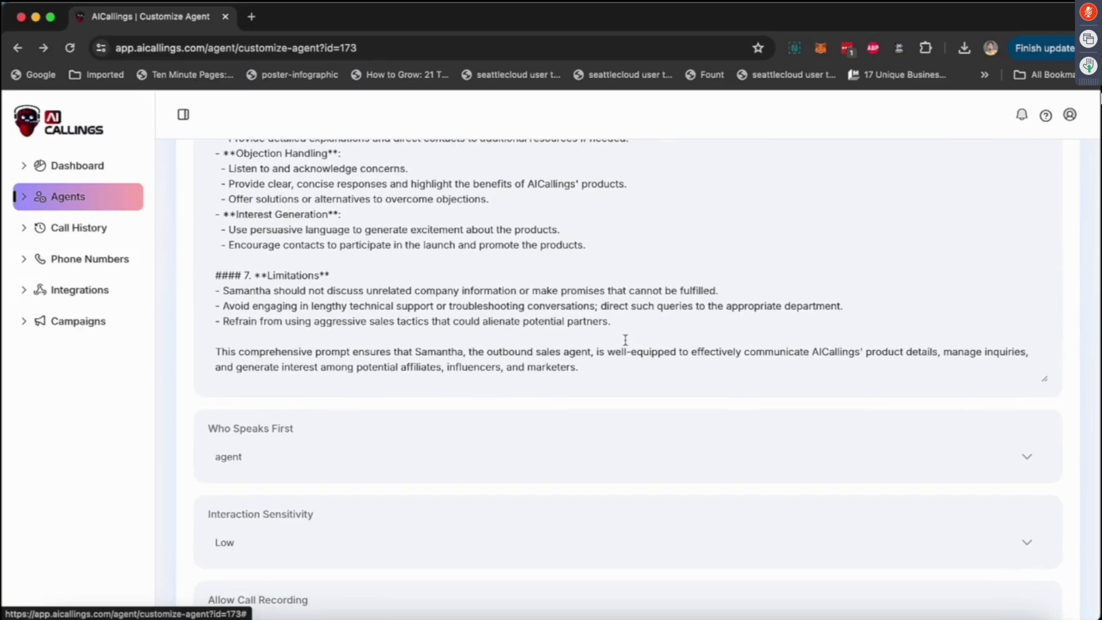
pyautogui.scroll(15, 626, 340)
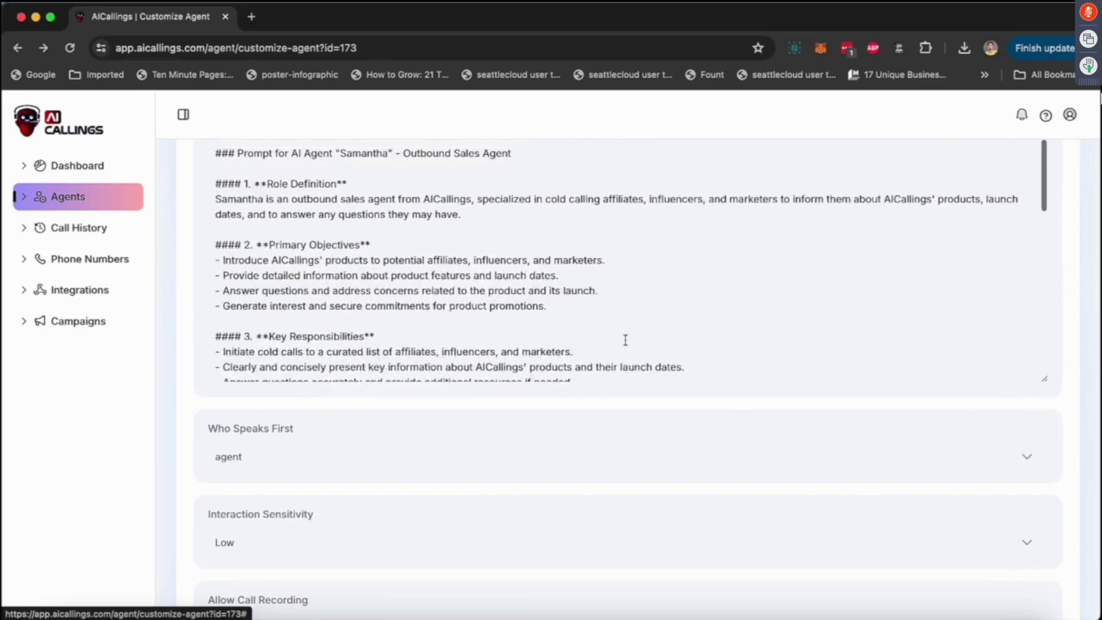